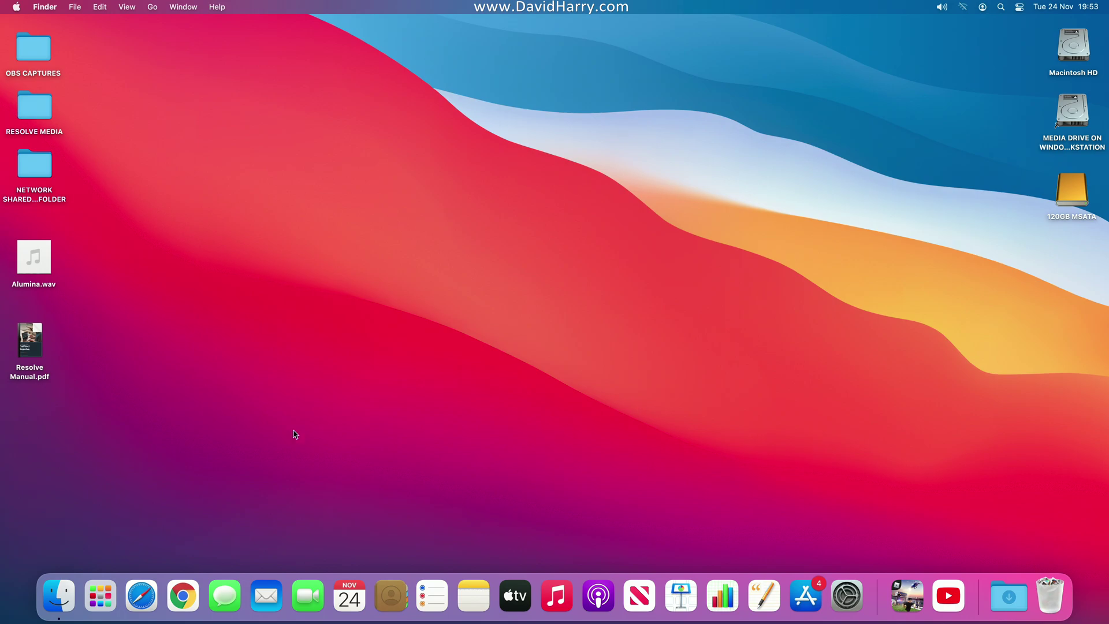
Open imazing.com in Safari and start the free download of iMazing for Mac.
{"action": "left_click", "coordinate": [142, 593]}
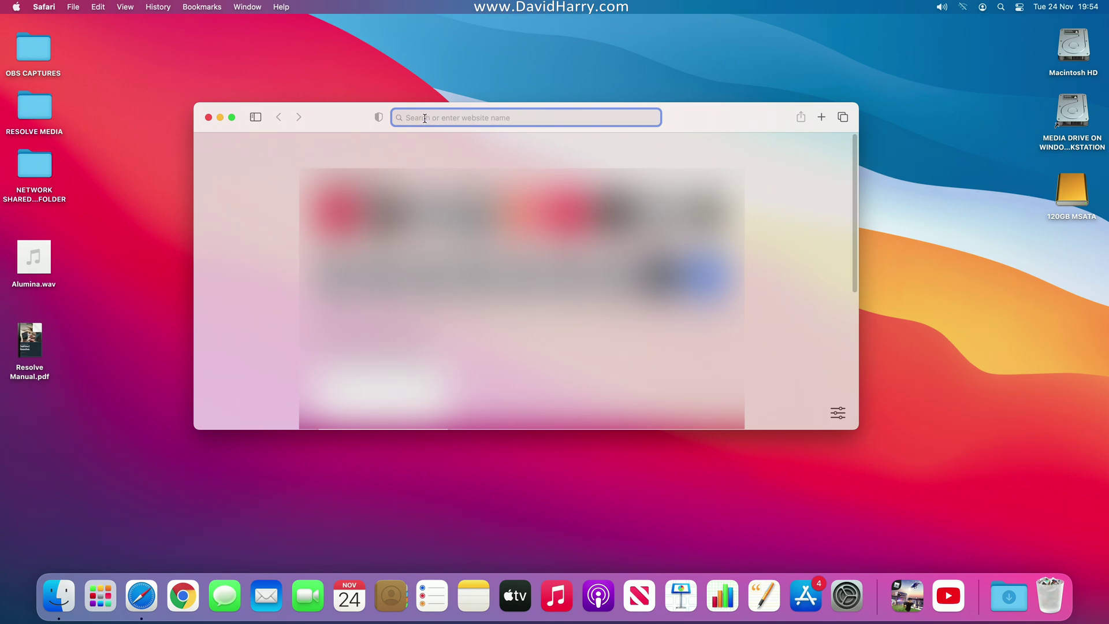
{"action": "type", "text": "imazing.com"}
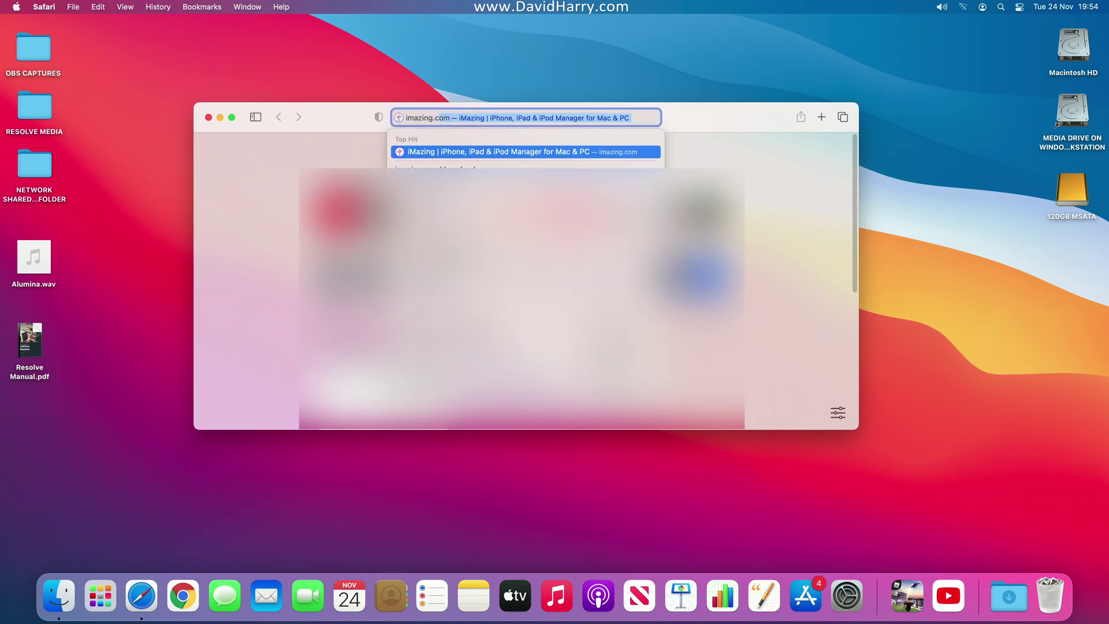
{"action": "key", "text": "Return"}
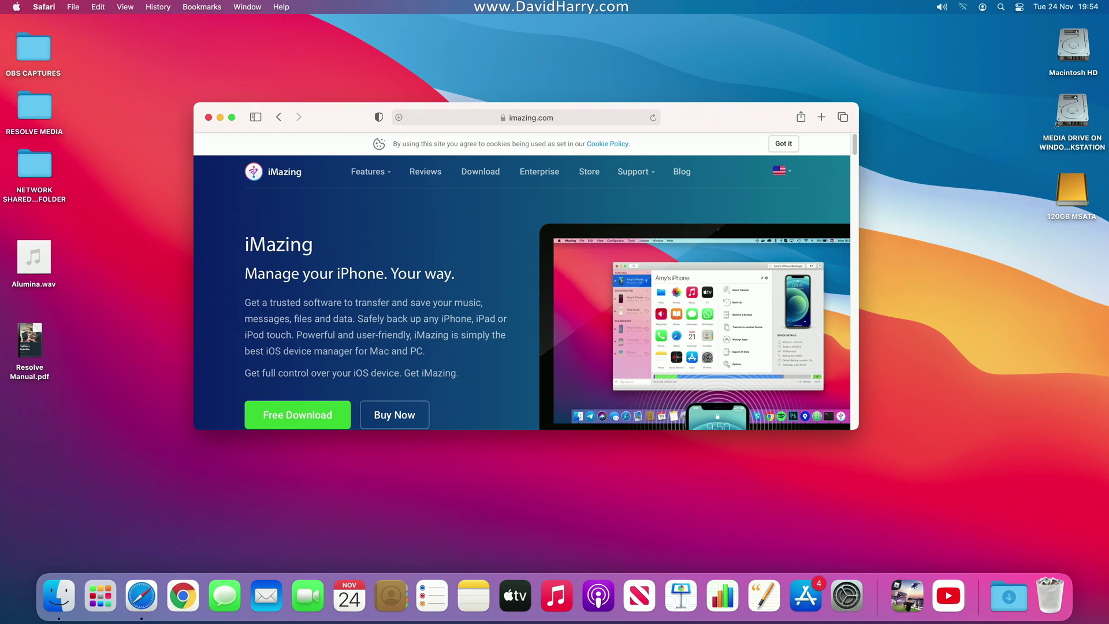
{"action": "left_click", "coordinate": [231, 117]}
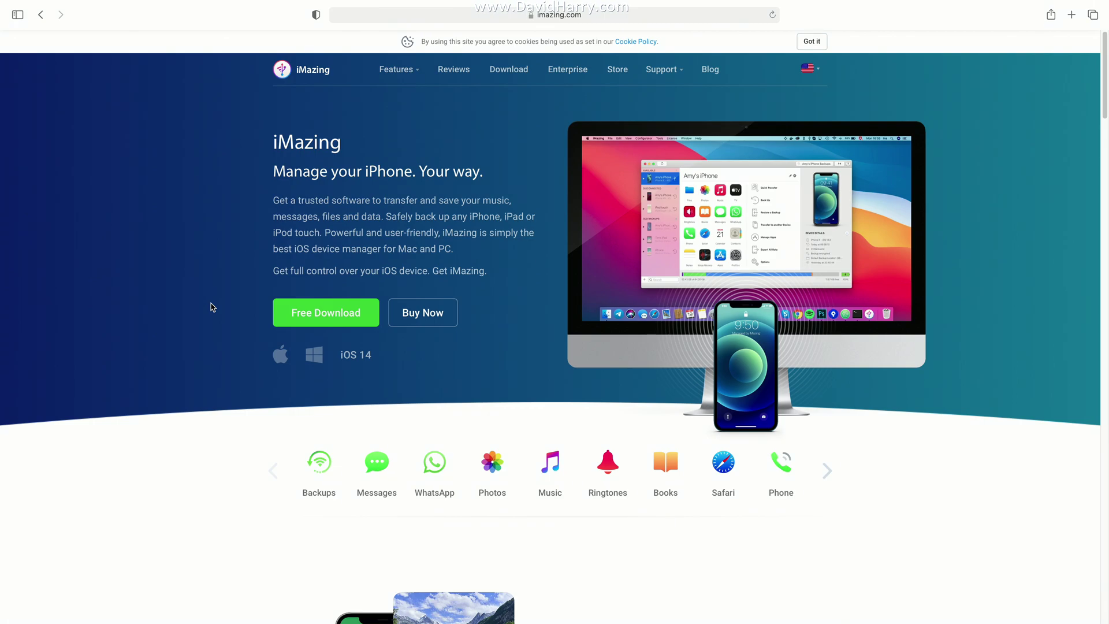
{"action": "left_click", "coordinate": [326, 315]}
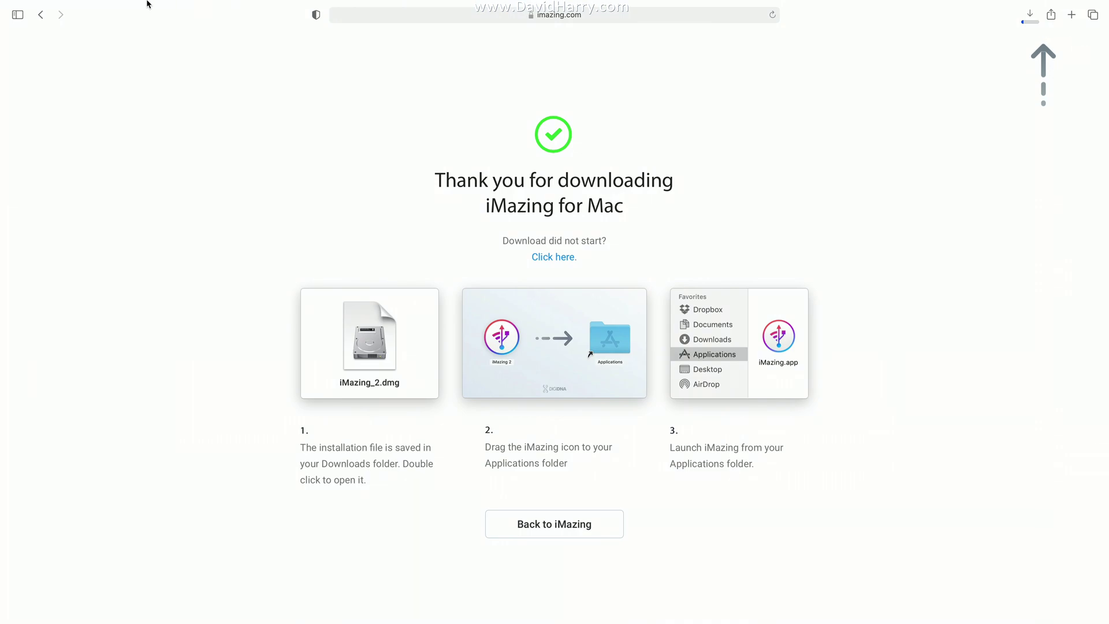
Take the browser out of full screen and close its window.
{"action": "mouse_move", "coordinate": [147, 4]}
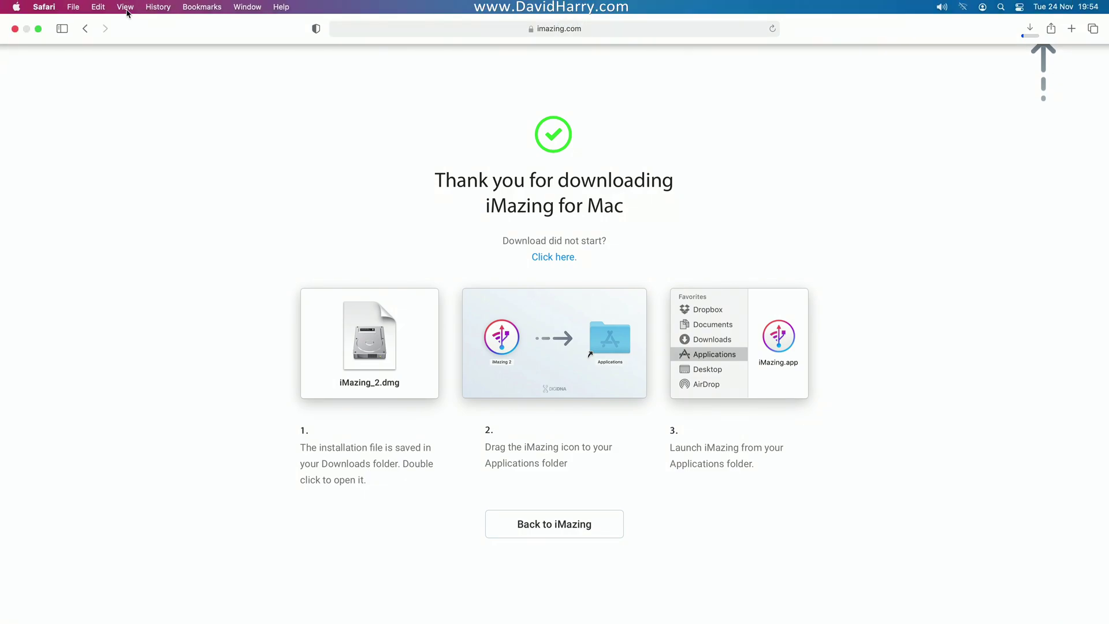
{"action": "left_click", "coordinate": [37, 29]}
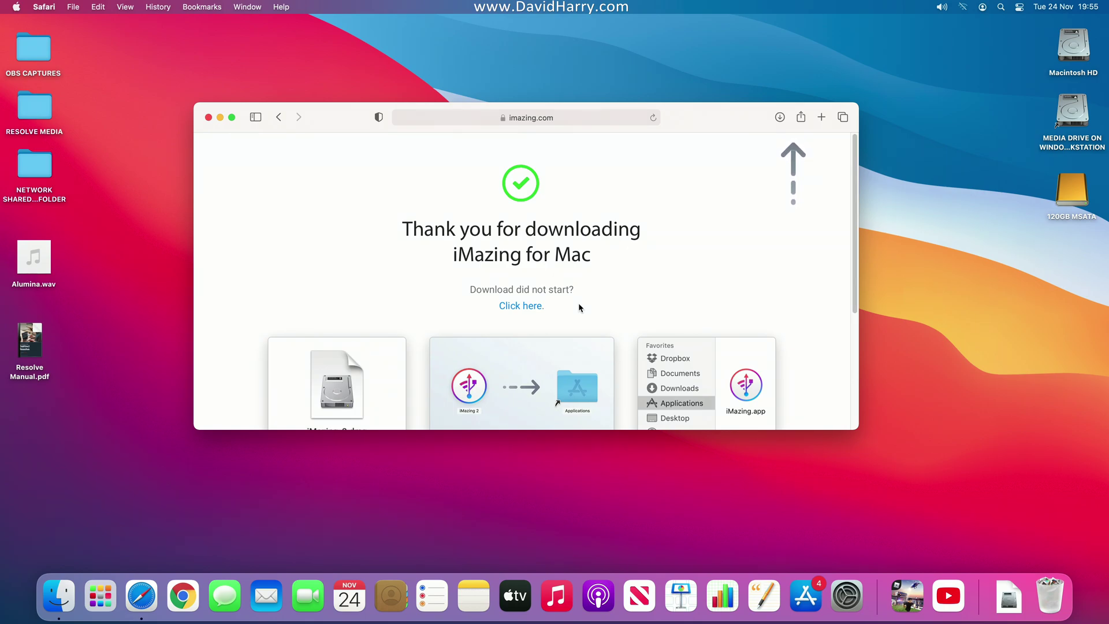
{"action": "left_click", "coordinate": [221, 119]}
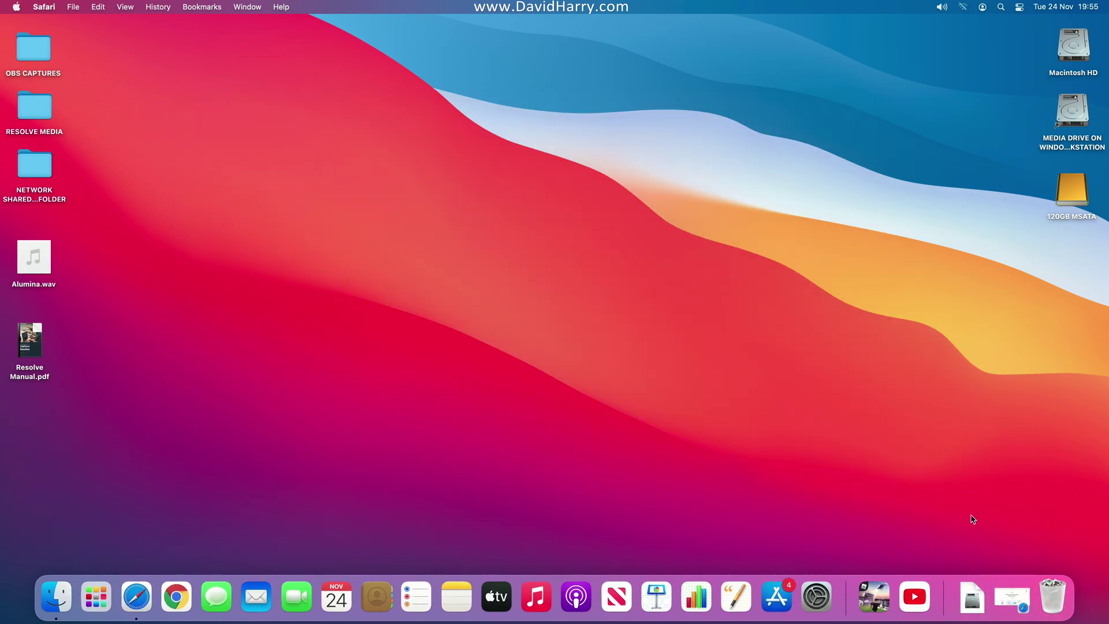
{"action": "left_click", "coordinate": [1020, 602]}
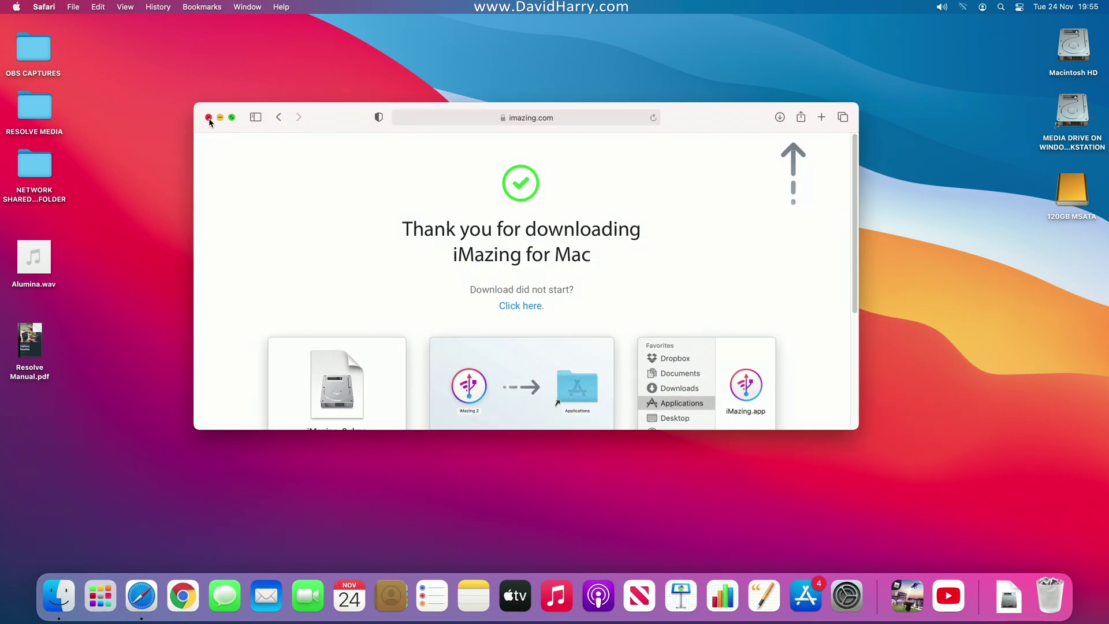
{"action": "left_click", "coordinate": [209, 118]}
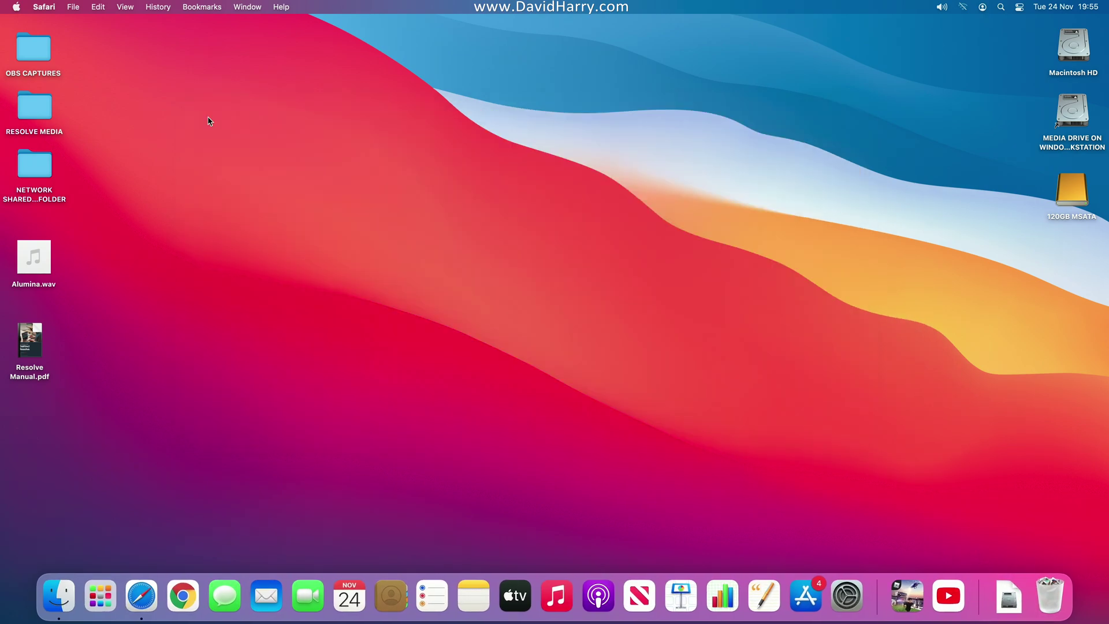
Open the downloaded iMazing2forMac.dmg and copy iMazing.app into the Applications folder.
{"action": "left_click", "coordinate": [1008, 596]}
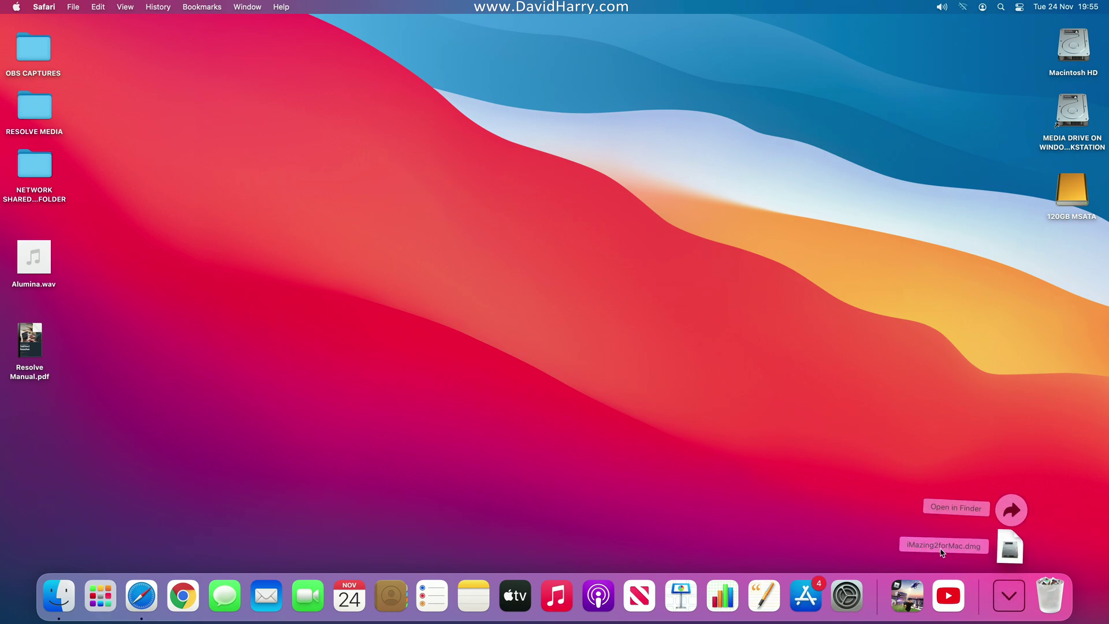
{"action": "left_click", "coordinate": [1010, 552]}
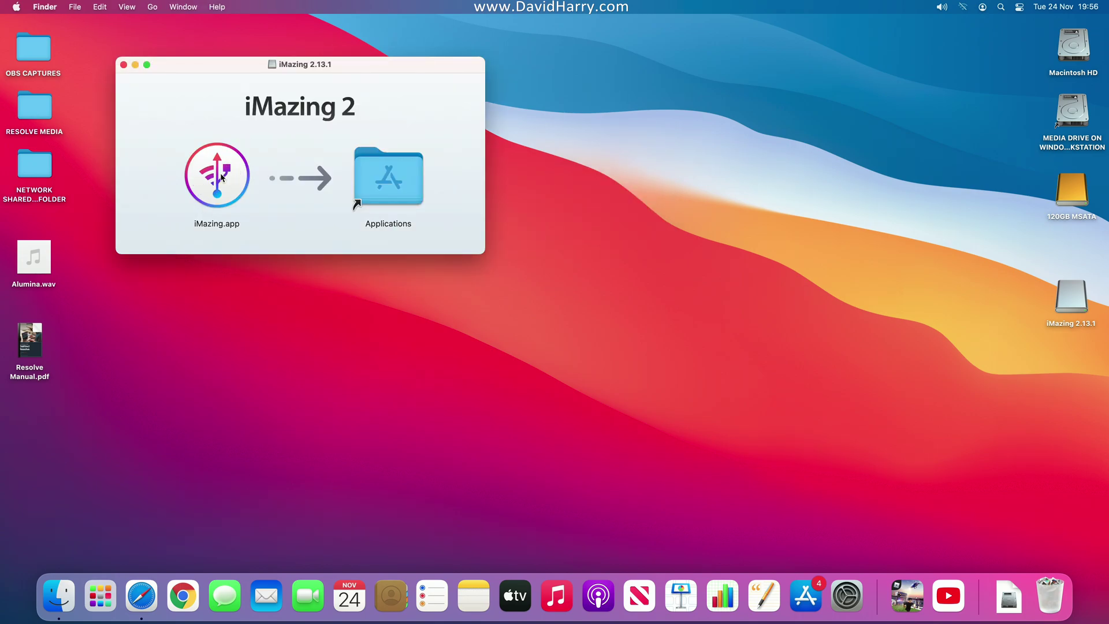
{"action": "left_click_drag", "start_coordinate": [221, 175], "coordinate": [402, 185]}
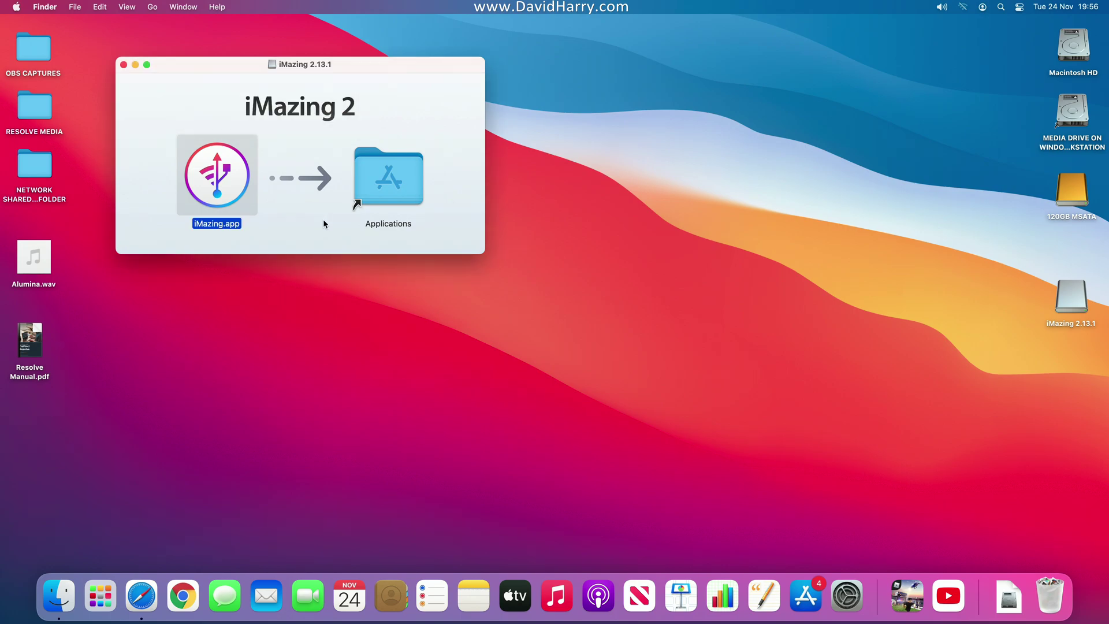
Launch iMazing, allow the downloaded app to open, and continue with the trial.
{"action": "left_click", "coordinate": [97, 604]}
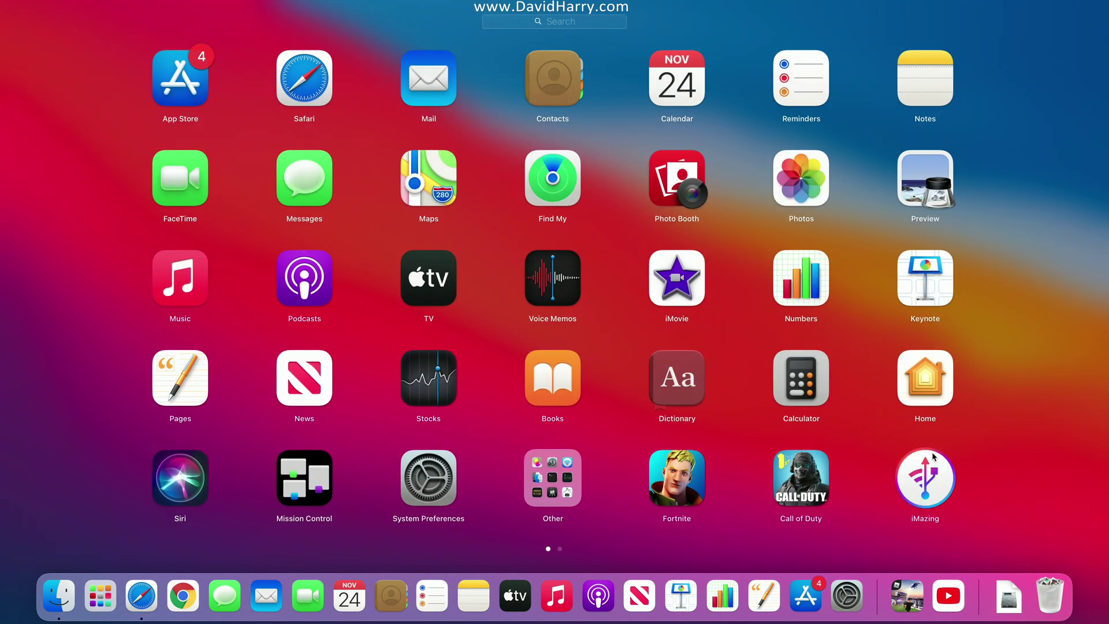
{"action": "left_click", "coordinate": [925, 482]}
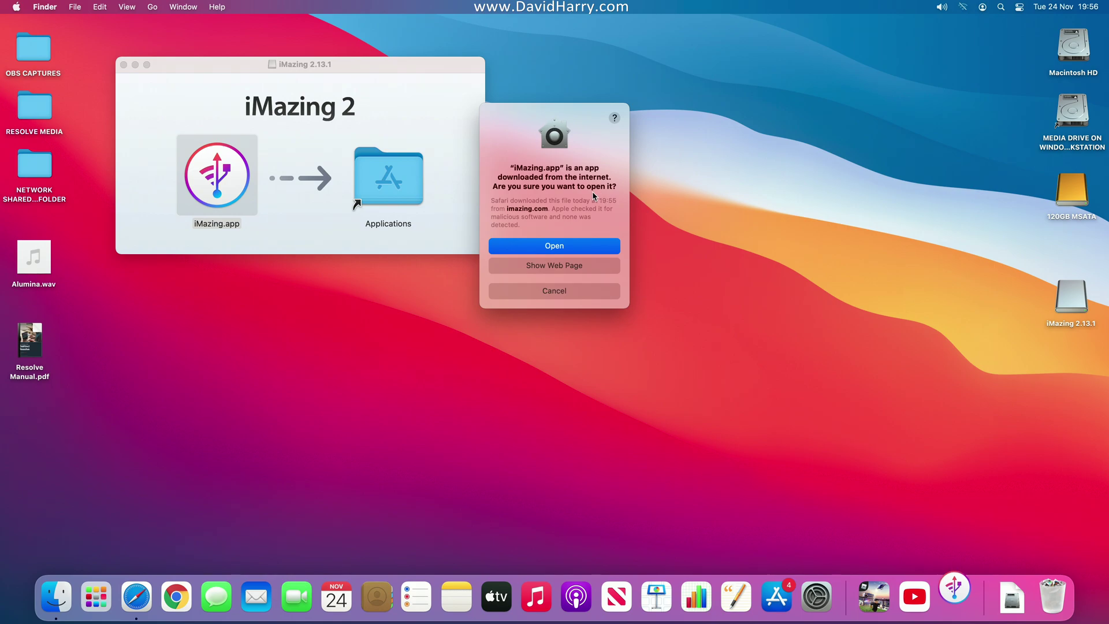
{"action": "left_click", "coordinate": [553, 246]}
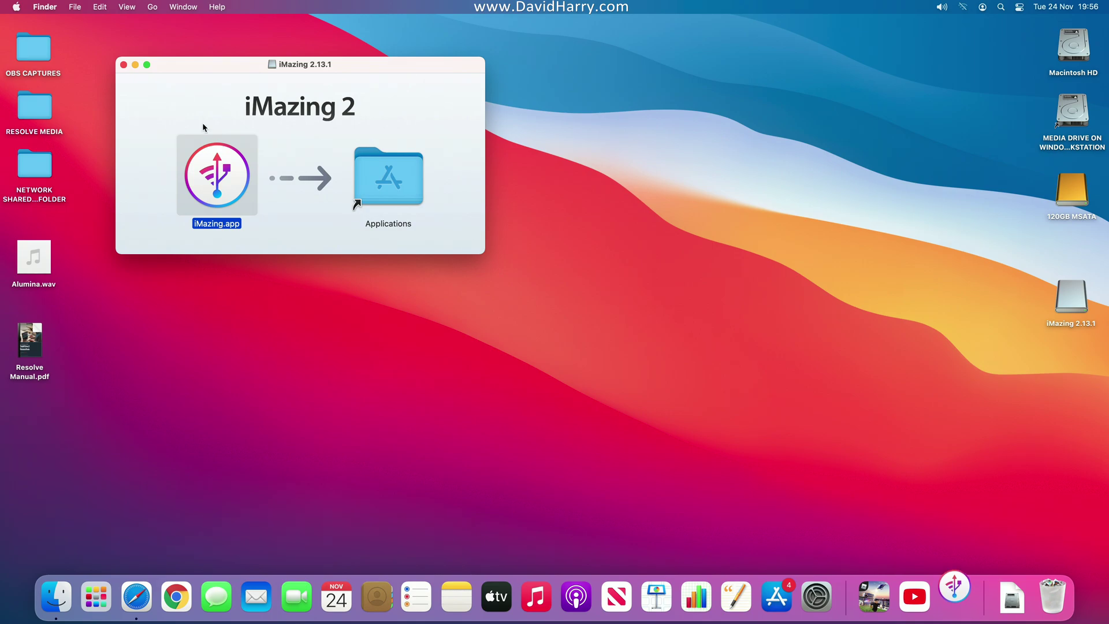
{"action": "left_click", "coordinate": [135, 64]}
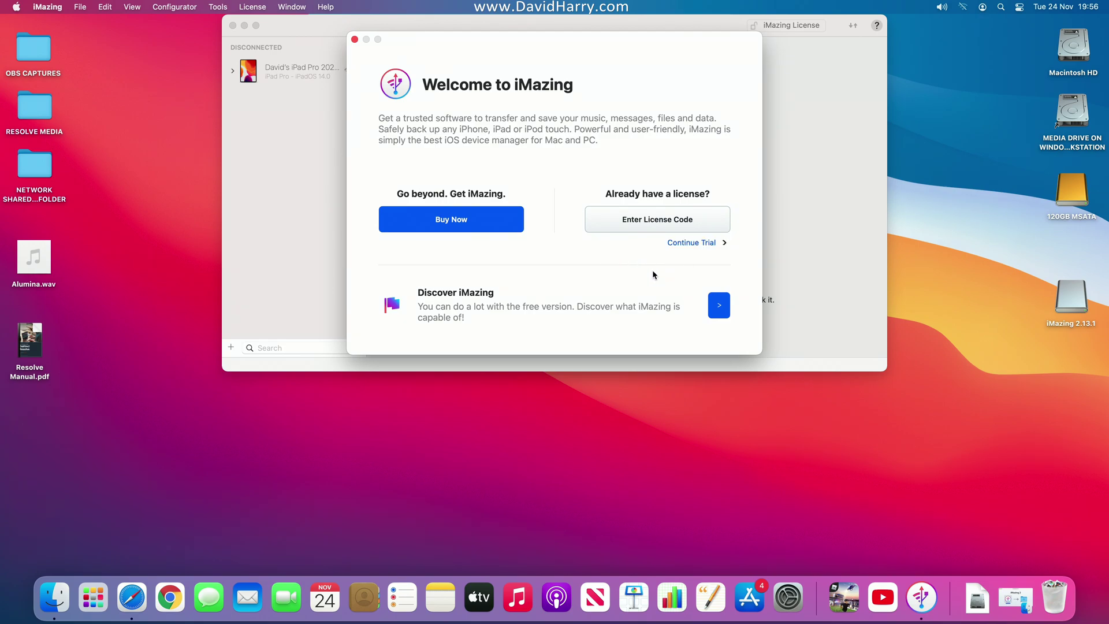
{"action": "left_click", "coordinate": [693, 243]}
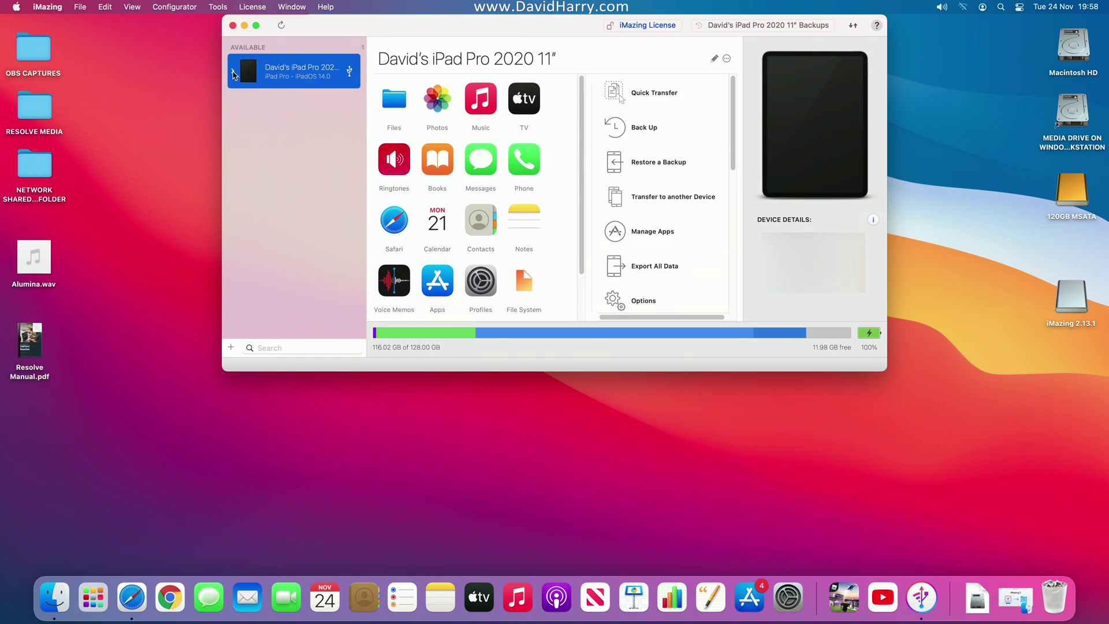
Open Manage Apps for the connected iPad and compare its Library and Device app lists.
{"action": "left_click", "coordinate": [233, 73]}
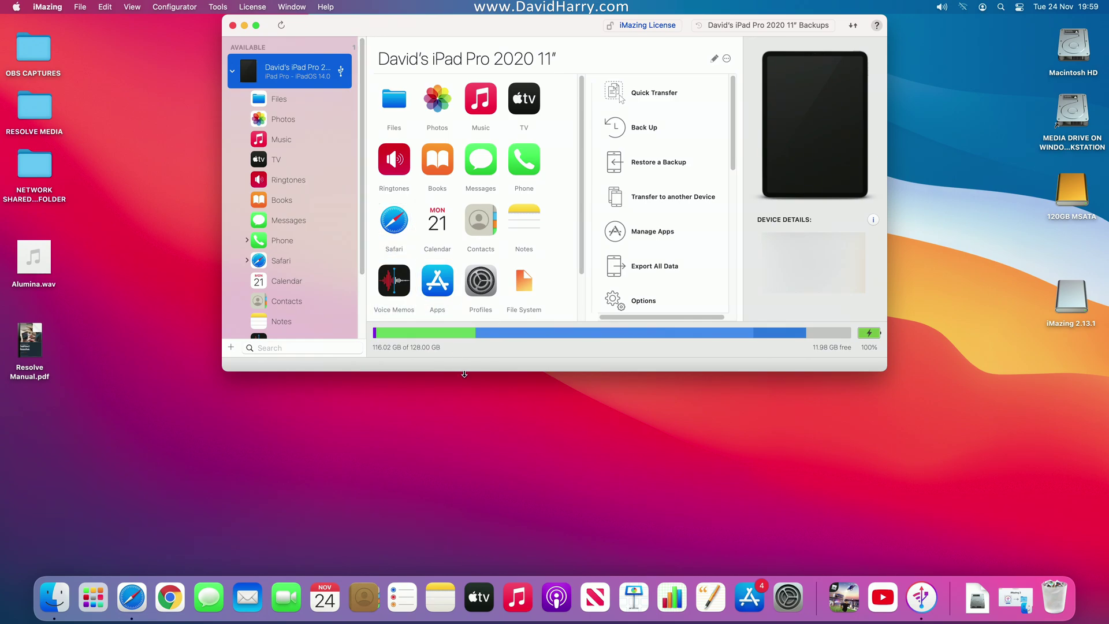
{"action": "left_click_drag", "start_coordinate": [463, 373], "coordinate": [449, 538]}
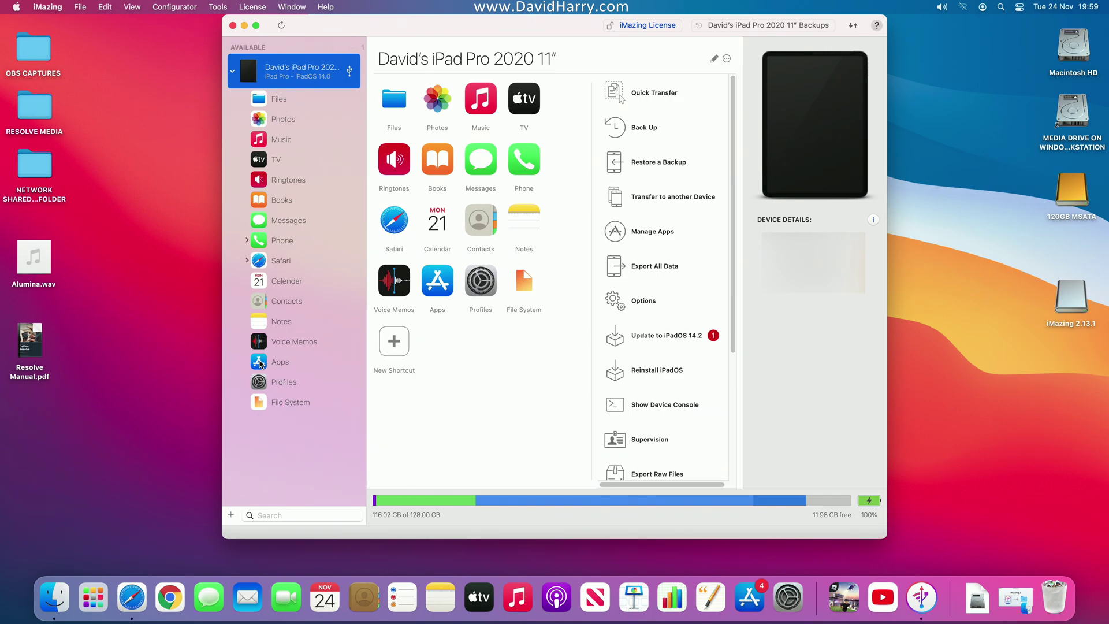
{"action": "left_click", "coordinate": [263, 364]}
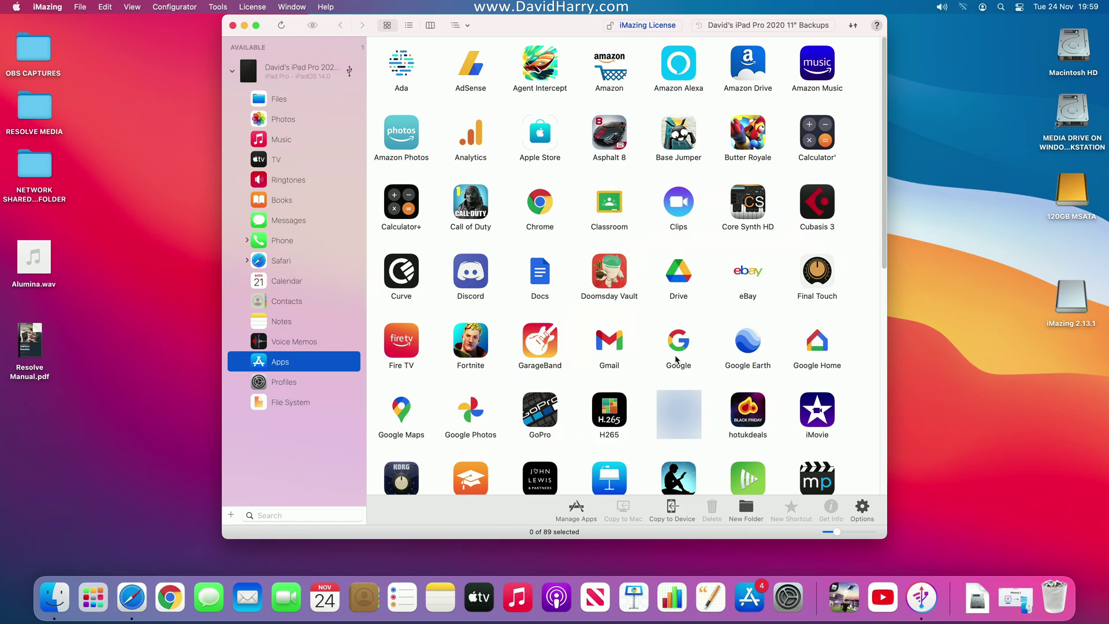
{"action": "left_click", "coordinate": [574, 509]}
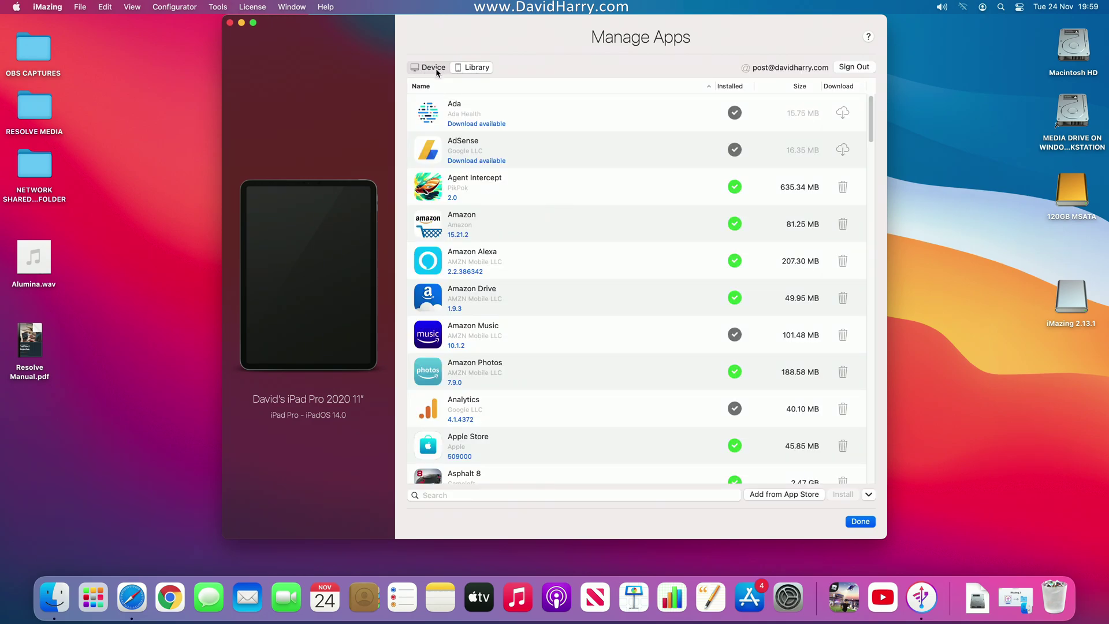
{"action": "left_click", "coordinate": [477, 68]}
{"action": "left_click", "coordinate": [434, 68]}
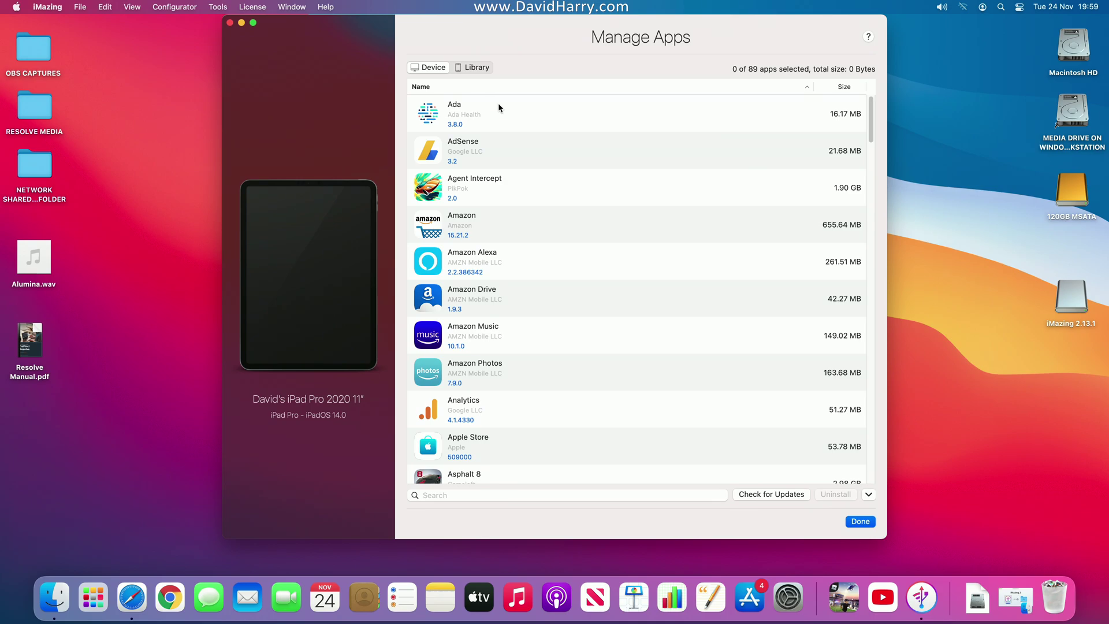
Delete the downloaded copy of YouTube from the app Library.
{"action": "left_click", "coordinate": [473, 67]}
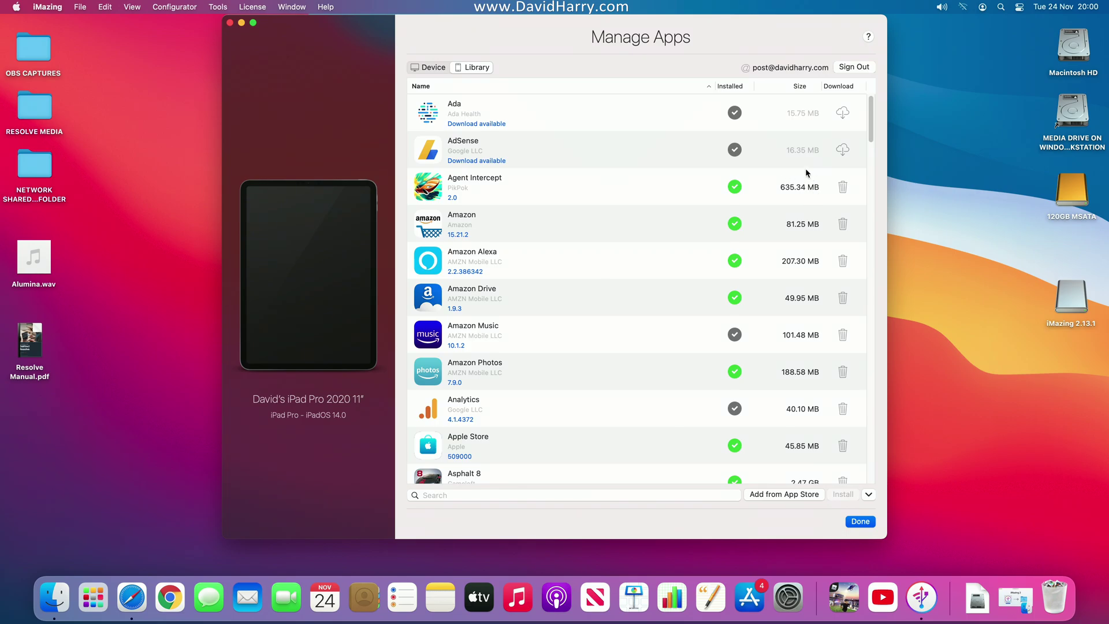
{"action": "left_click_drag", "start_coordinate": [870, 119], "coordinate": [866, 477]}
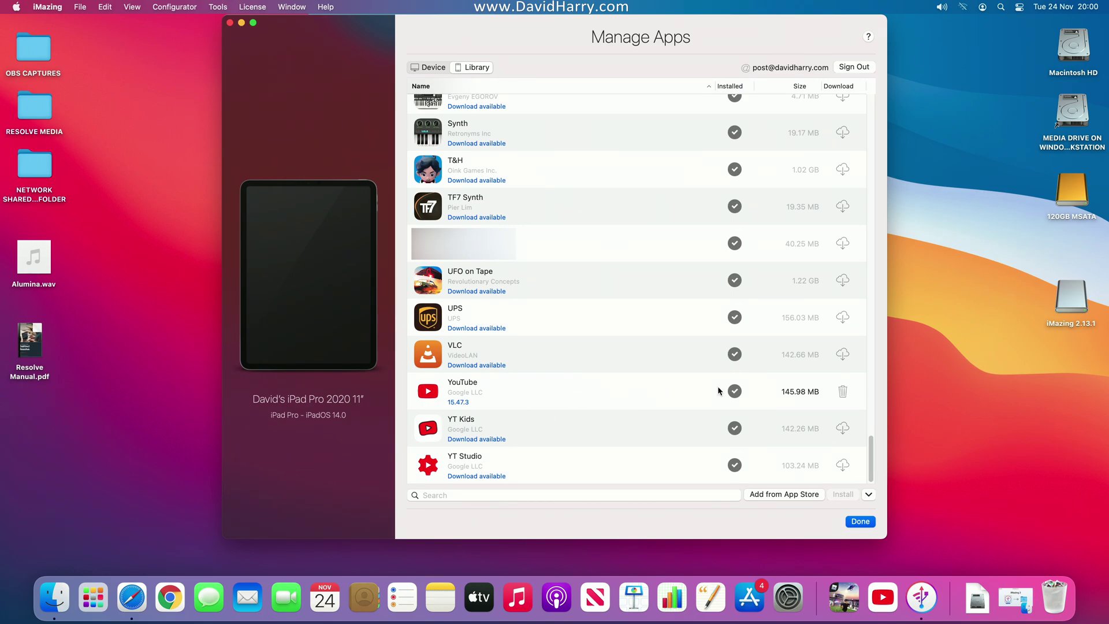
{"action": "left_click", "coordinate": [843, 392]}
{"action": "left_click", "coordinate": [587, 321]}
Download YouTube to the Library and export its .IPA file to the Desktop.
{"action": "left_click", "coordinate": [619, 393]}
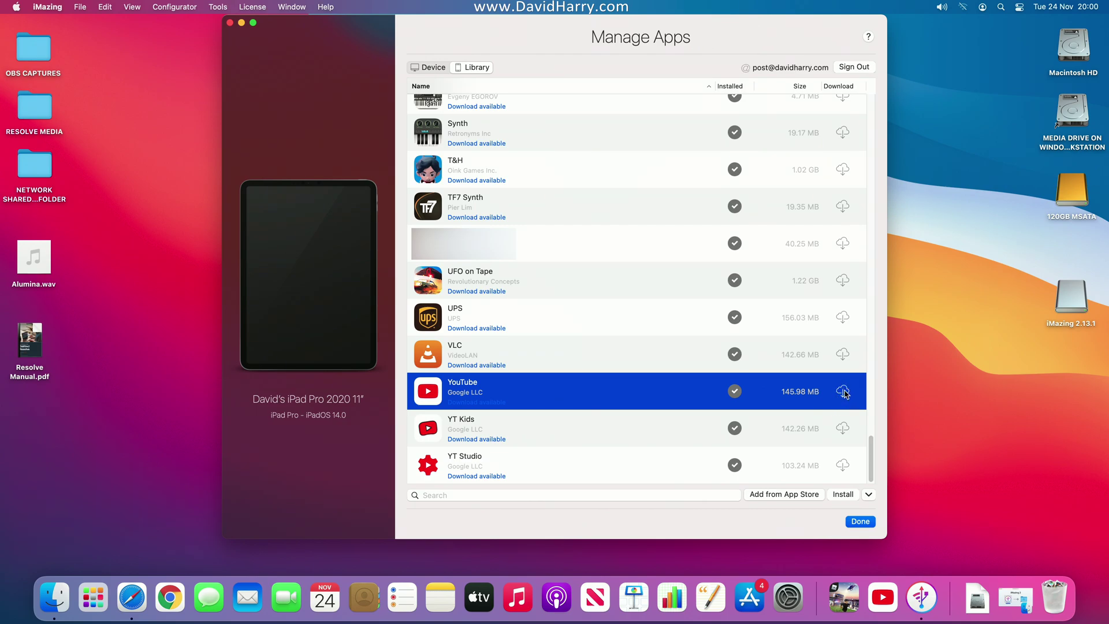
{"action": "left_click", "coordinate": [844, 393]}
{"action": "right_click", "coordinate": [631, 391]}
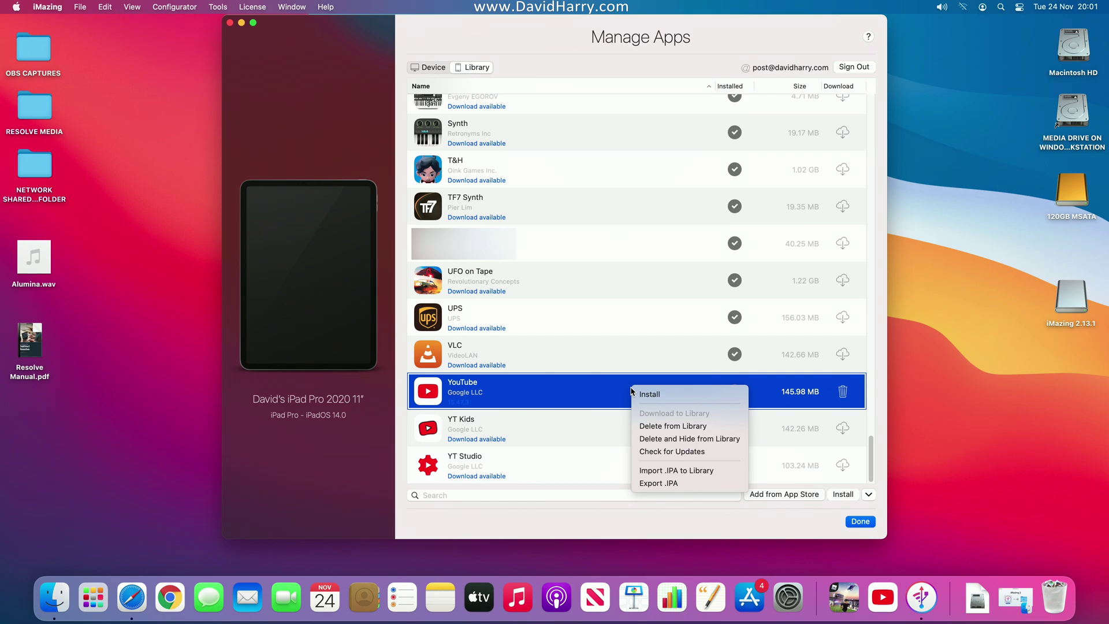
{"action": "left_click", "coordinate": [661, 485]}
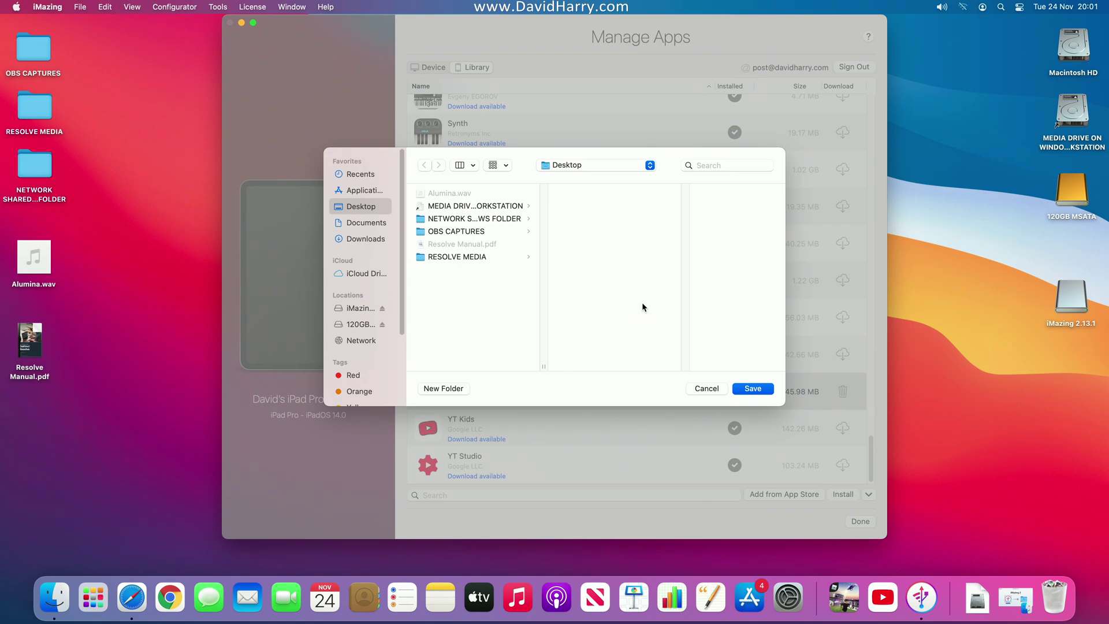
{"action": "left_click", "coordinate": [753, 389]}
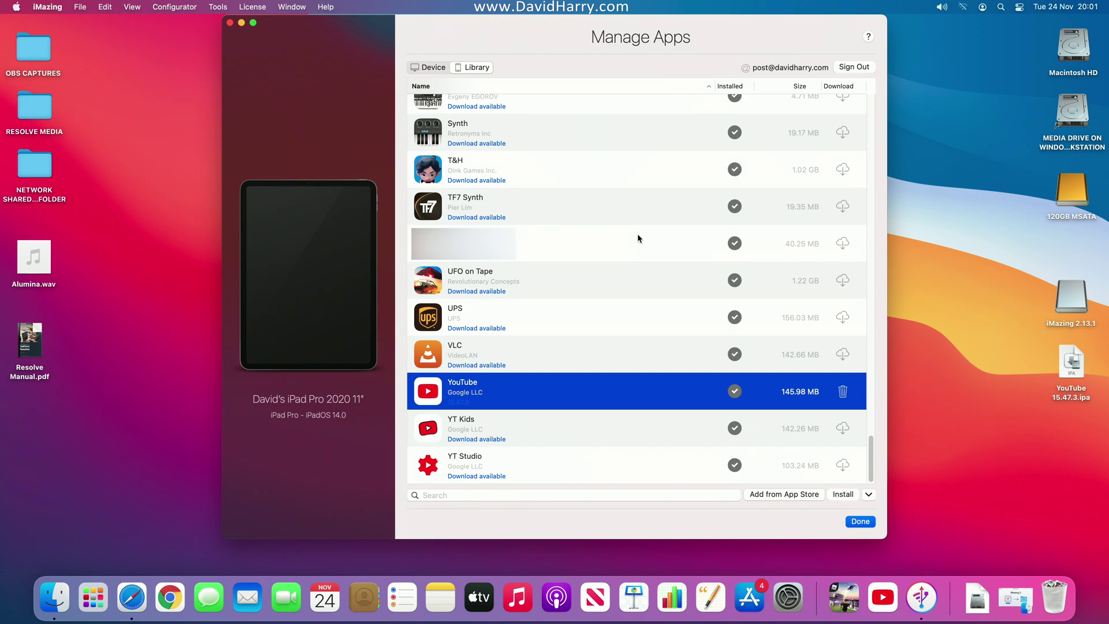
Minimize iMazing, move YouTube 15.47.3.ipa to the middle of the desktop, and open the file to install the app.
{"action": "left_click", "coordinate": [241, 23]}
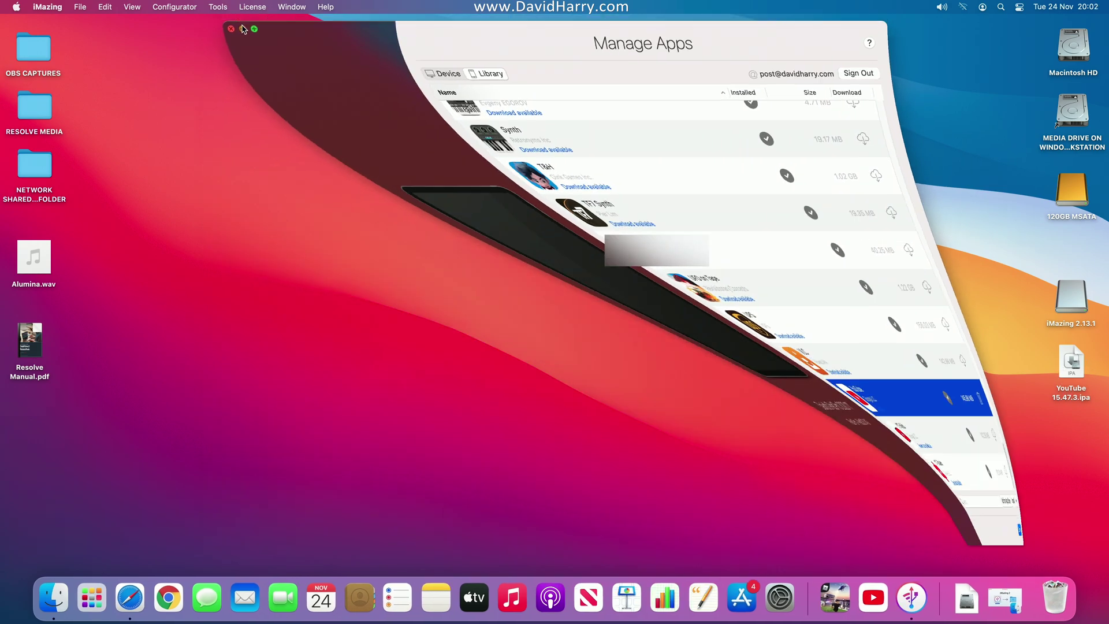
{"action": "left_click_drag", "start_coordinate": [1077, 371], "coordinate": [516, 307]}
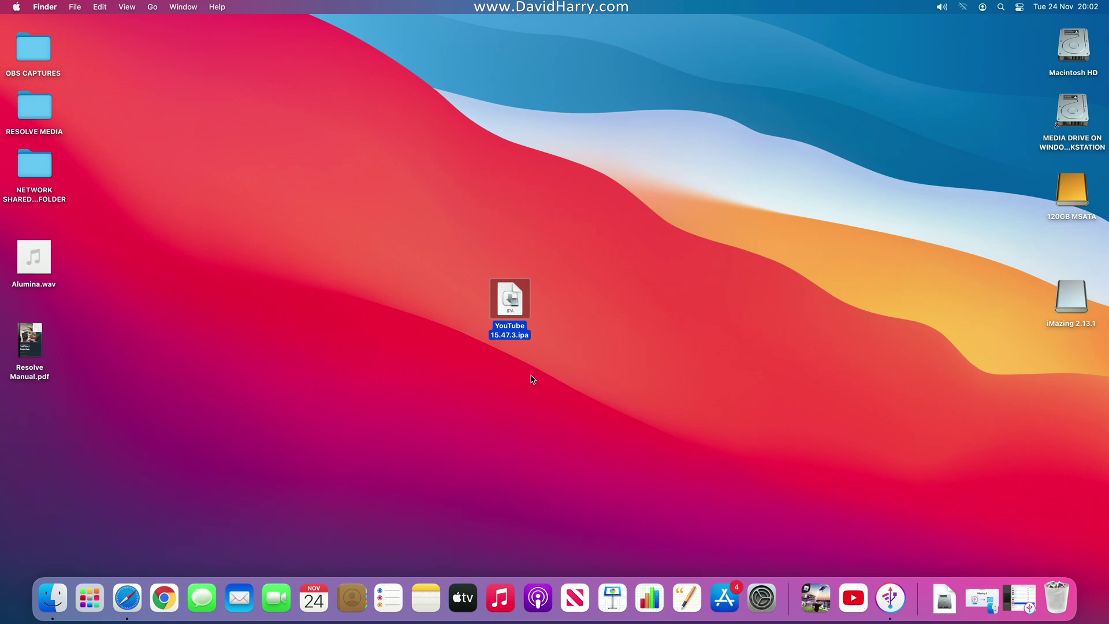
{"action": "left_click", "coordinate": [531, 379]}
{"action": "left_click", "coordinate": [511, 315]}
{"action": "double_click", "coordinate": [511, 299]}
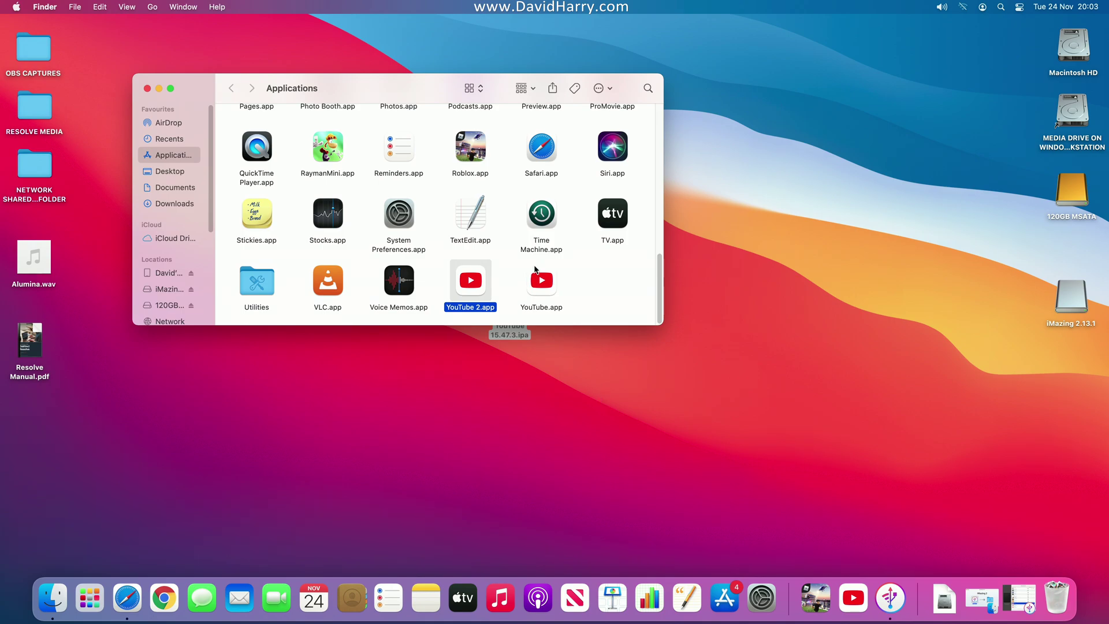
Launch YouTube 2.app from the Applications folder and reposition its window slightly.
{"action": "left_click_drag", "start_coordinate": [425, 94], "coordinate": [430, 135]}
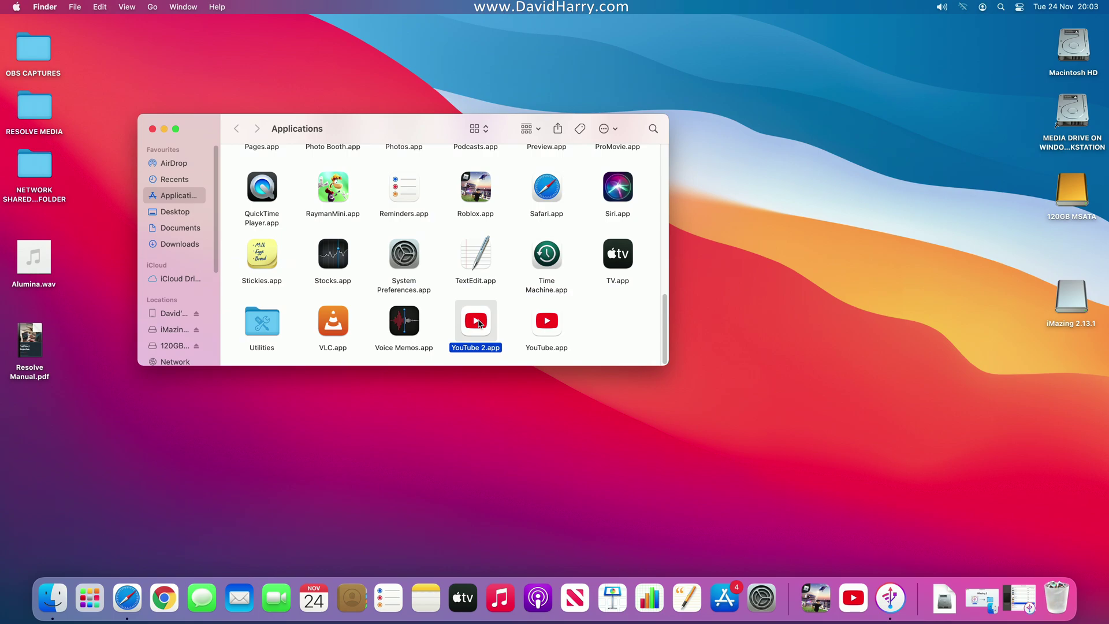
{"action": "double_click", "coordinate": [479, 323]}
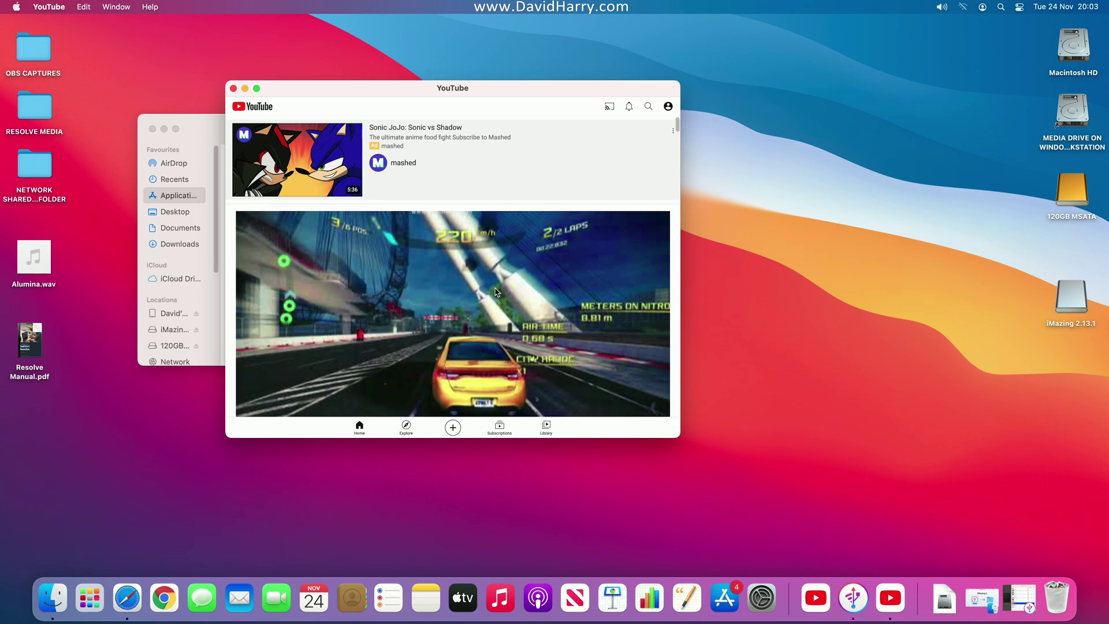
{"action": "left_click_drag", "start_coordinate": [513, 89], "coordinate": [517, 83]}
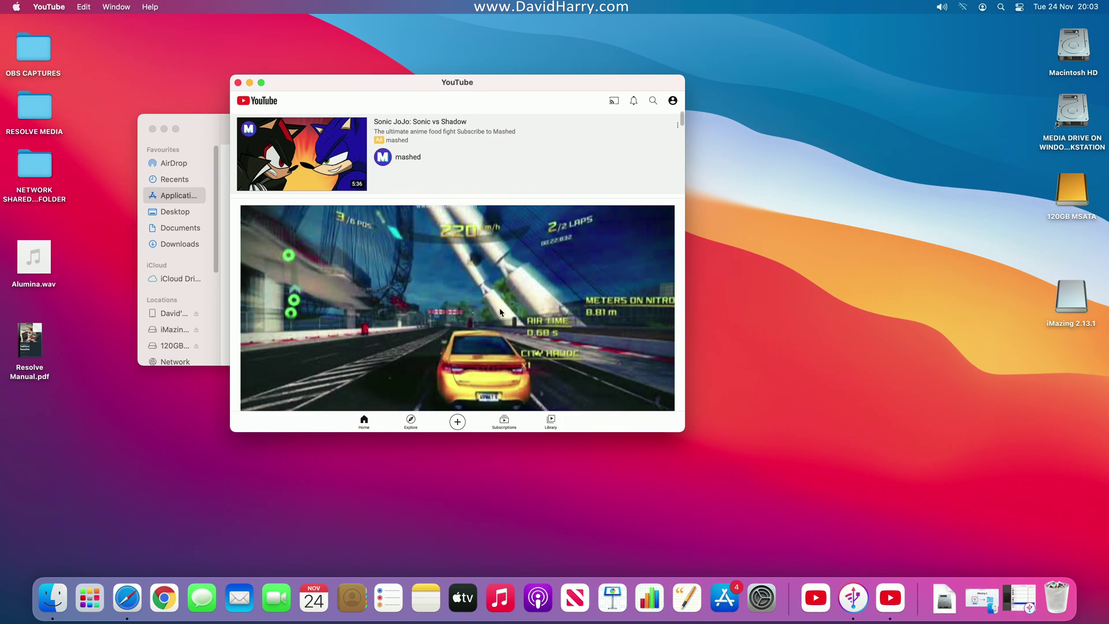
Enlarge the YouTube window to fill the screen and return it to its previous size.
{"action": "left_click", "coordinate": [261, 83]}
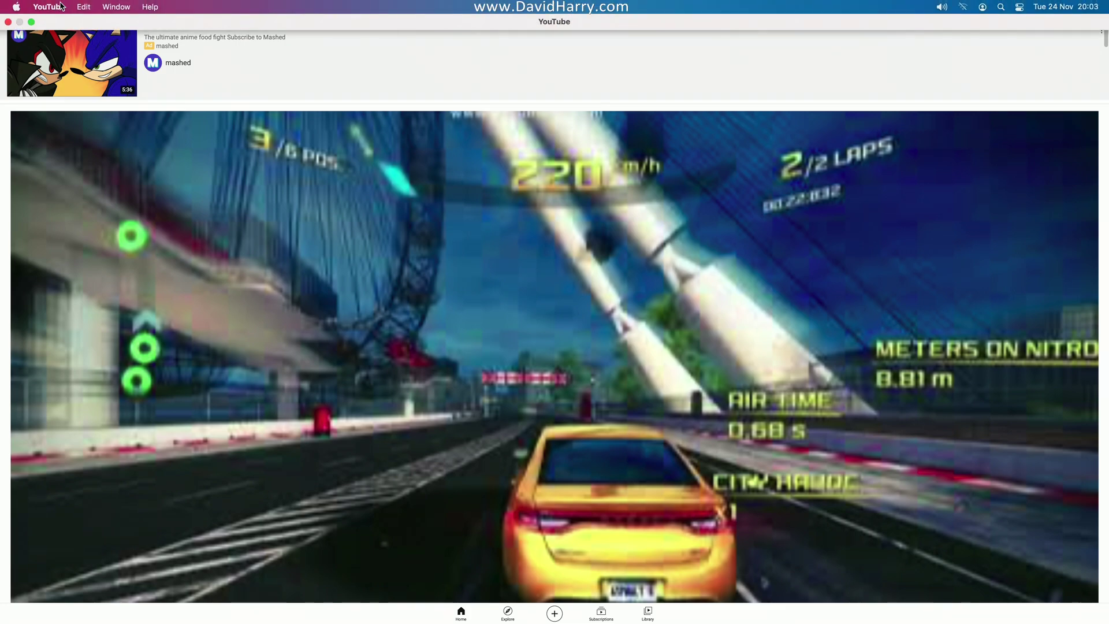
{"action": "left_click", "coordinate": [50, 7]}
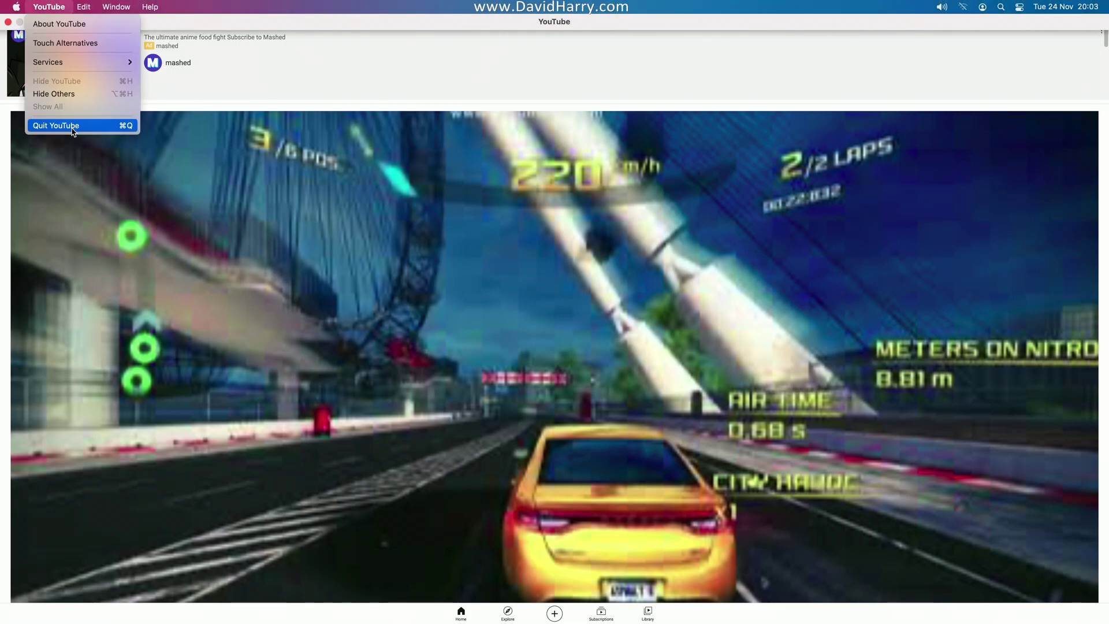
{"action": "left_click", "coordinate": [201, 19]}
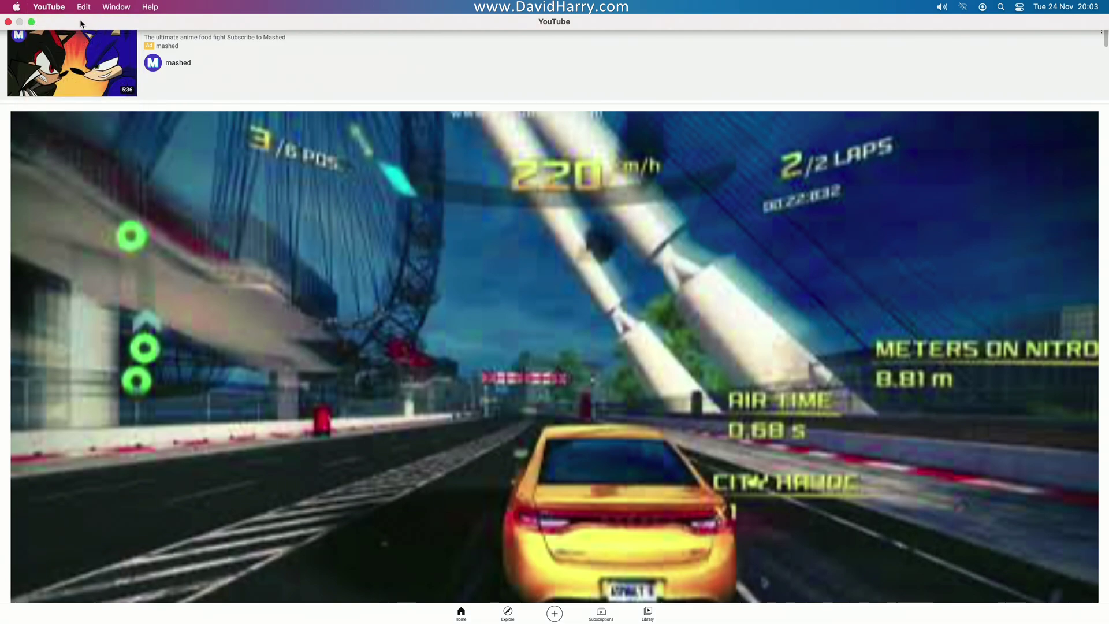
{"action": "left_click", "coordinate": [31, 22]}
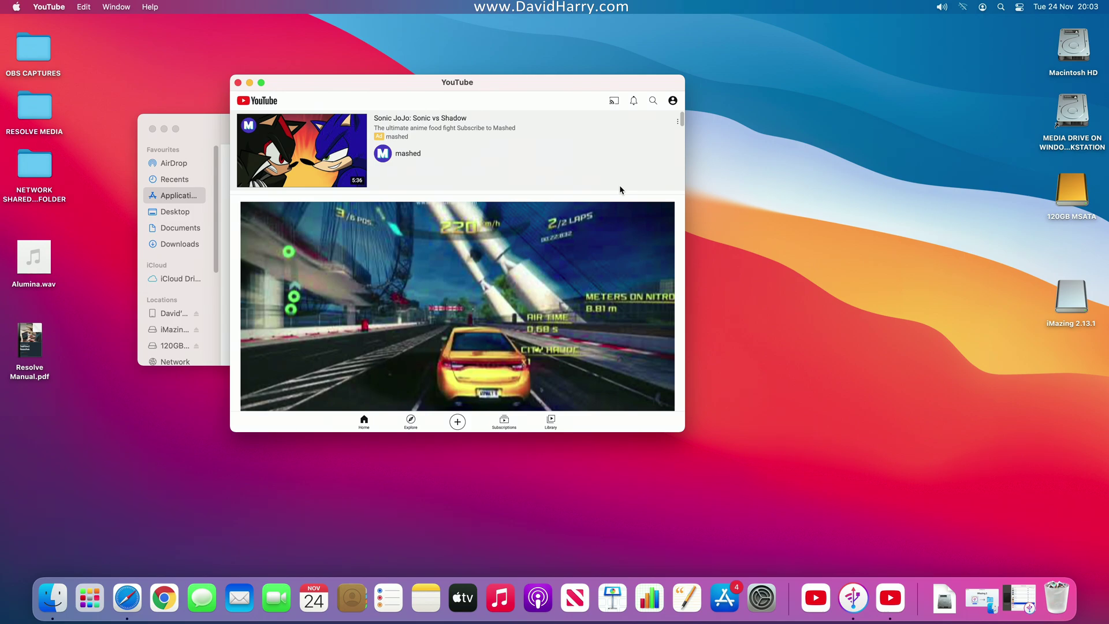
Switch to the App Store and search it for "youtube".
{"action": "left_click", "coordinate": [731, 602]}
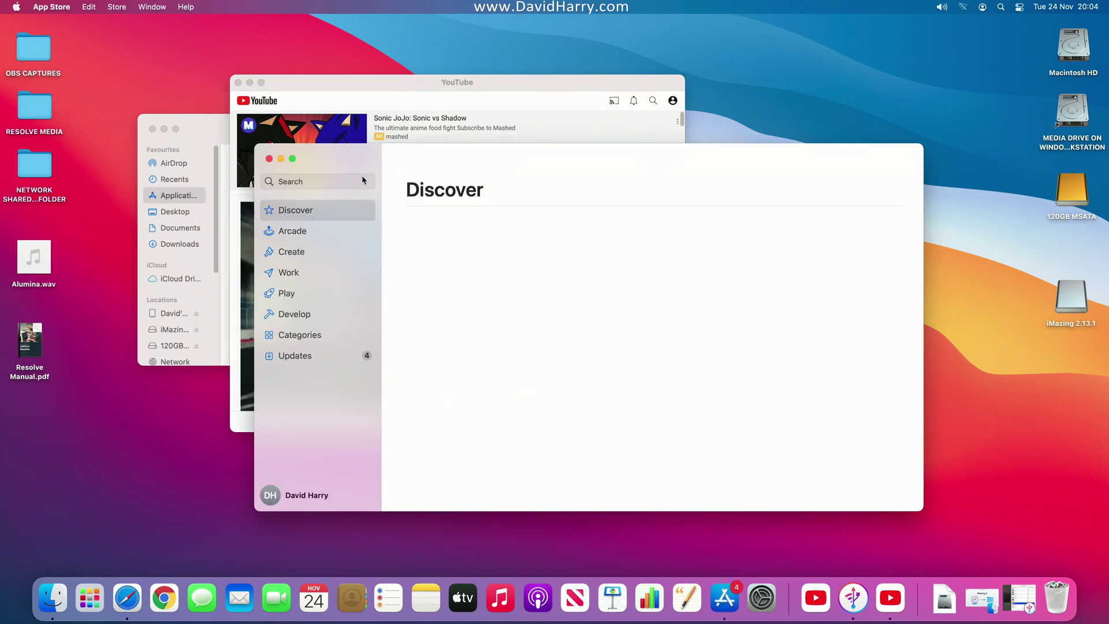
{"action": "left_click", "coordinate": [326, 185]}
{"action": "type", "text": "yutub"}
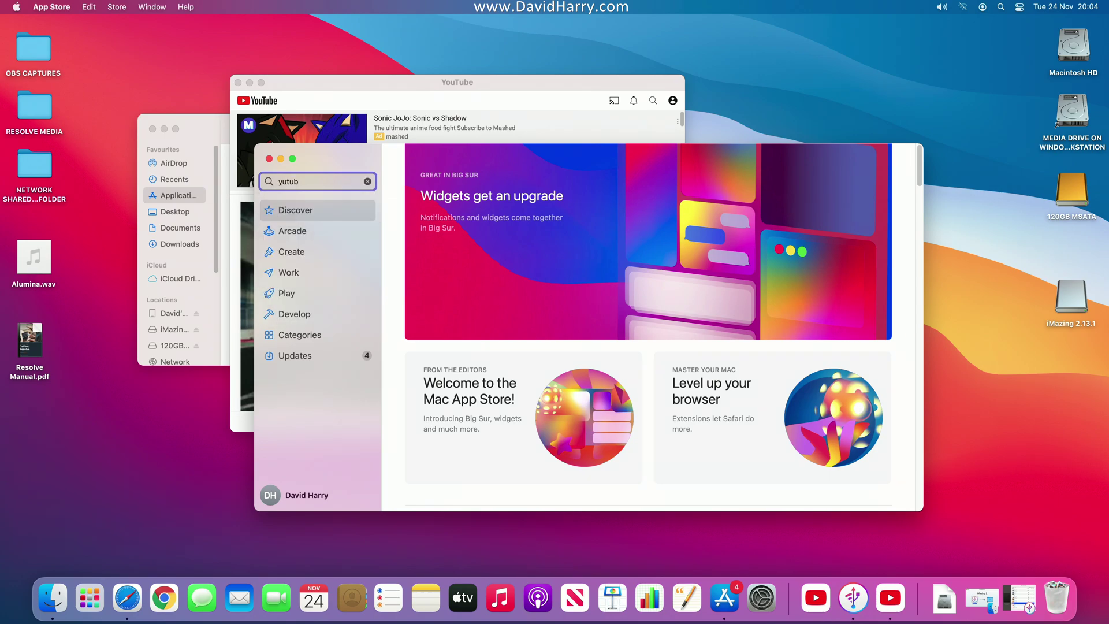
{"action": "key", "text": "BackSpace"}
{"action": "key", "text": "BackSpace"}
{"action": "key", "text": "BackSpace"}
{"action": "key", "text": "BackSpace"}
{"action": "key", "text": "BackSpace"}
{"action": "key", "text": "BackSpace"}
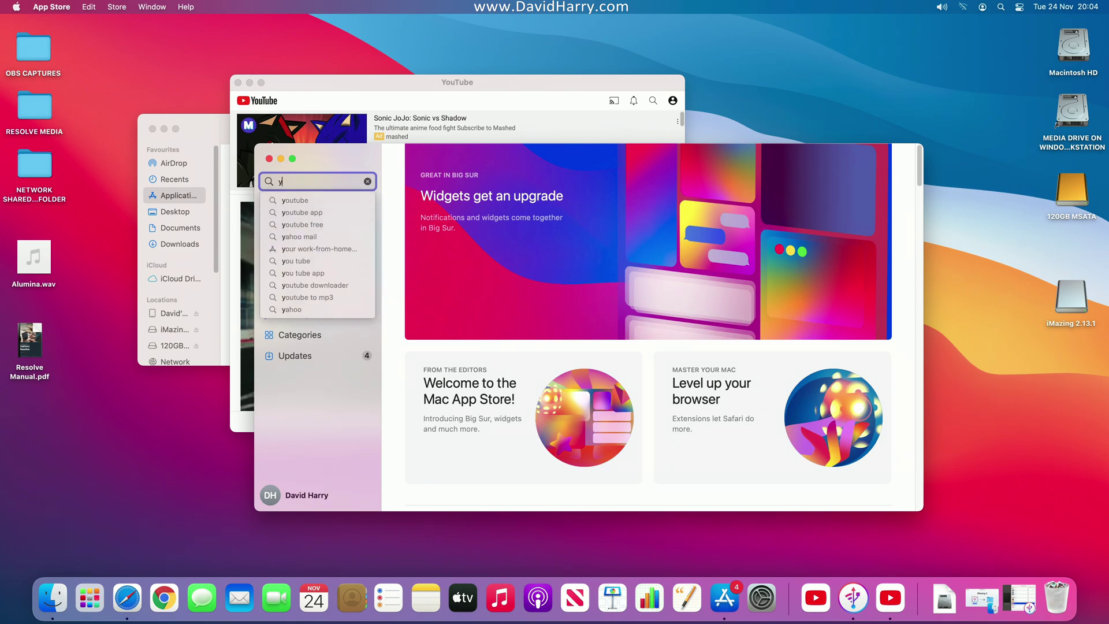
{"action": "type", "text": "youtube"}
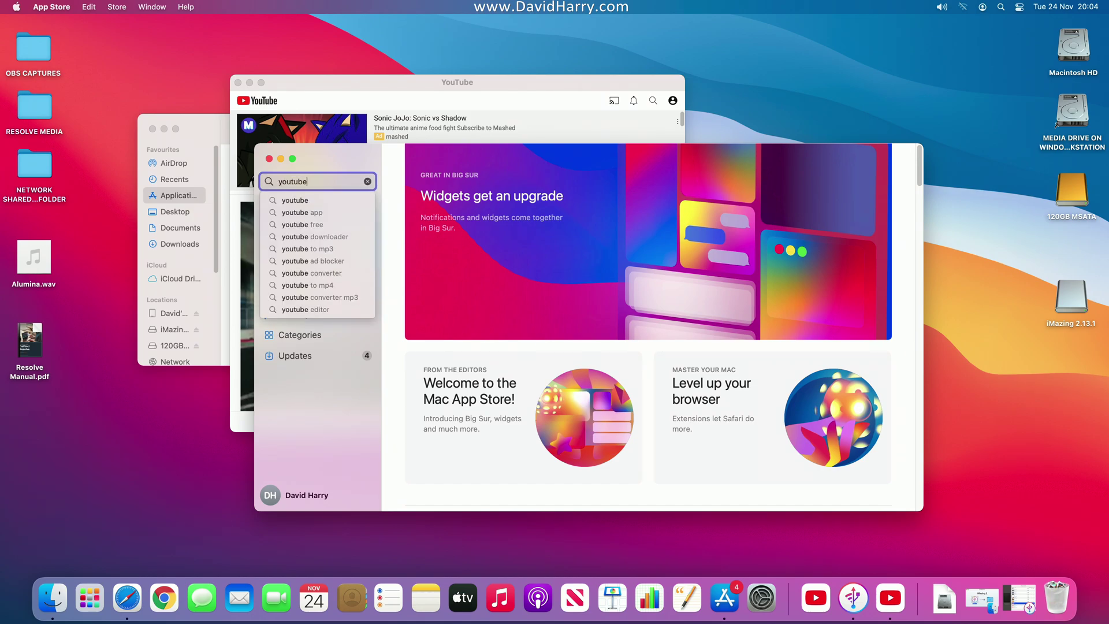
{"action": "key", "text": "Return"}
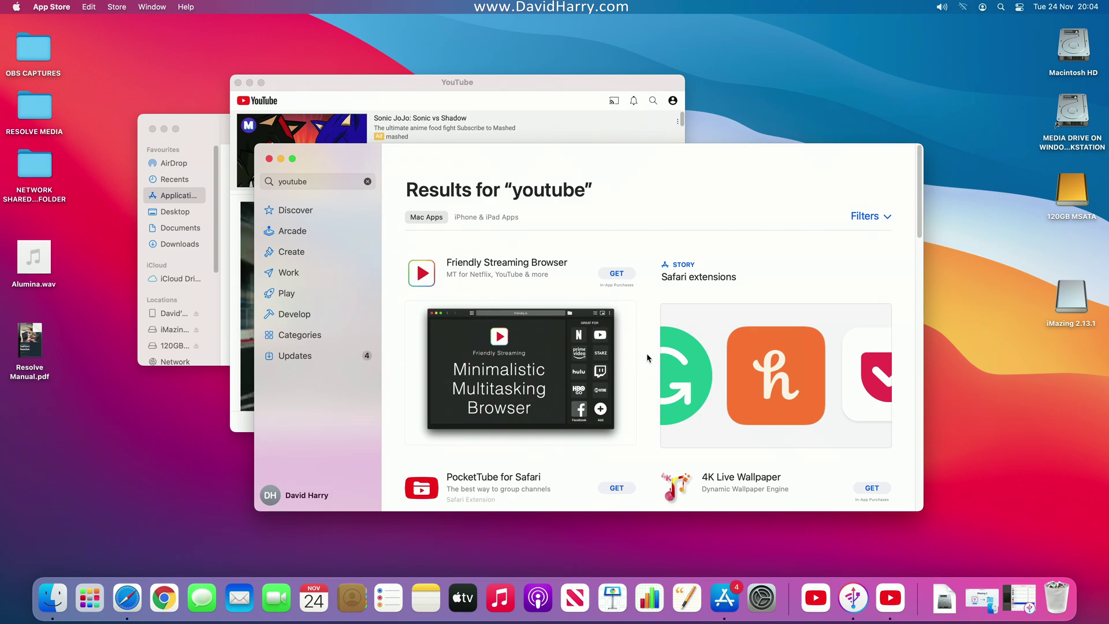
Look through the Mac Apps results and the iPhone & iPad Apps results for the official YouTube app.
{"action": "scroll", "coordinate": [646, 348], "scroll_direction": "down", "scroll_amount": 3}
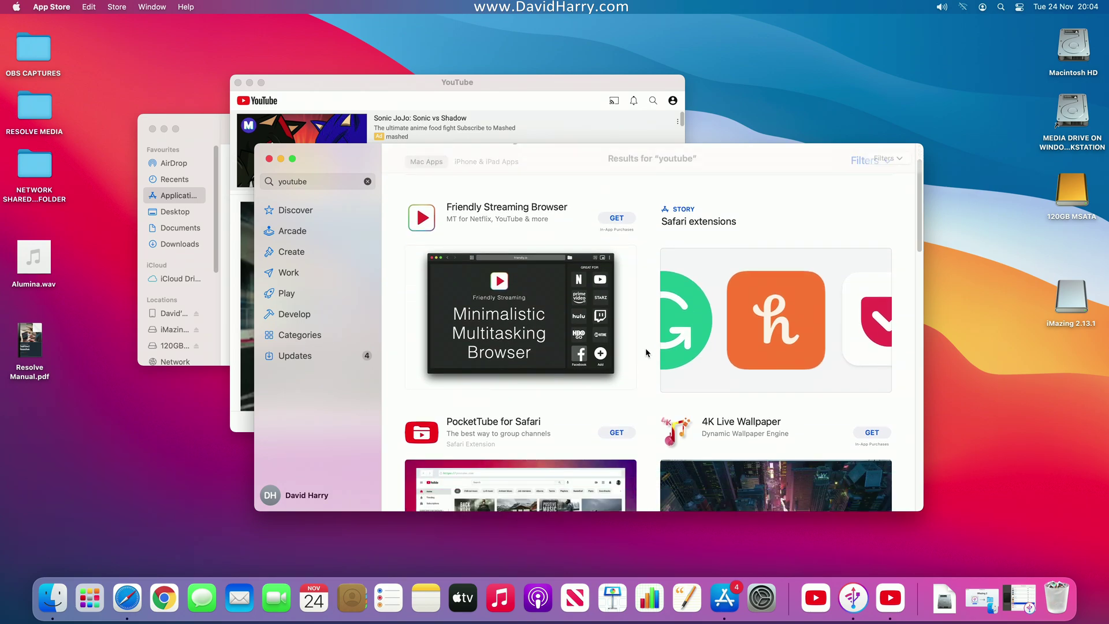
{"action": "scroll", "coordinate": [646, 348], "scroll_direction": "down", "scroll_amount": 5}
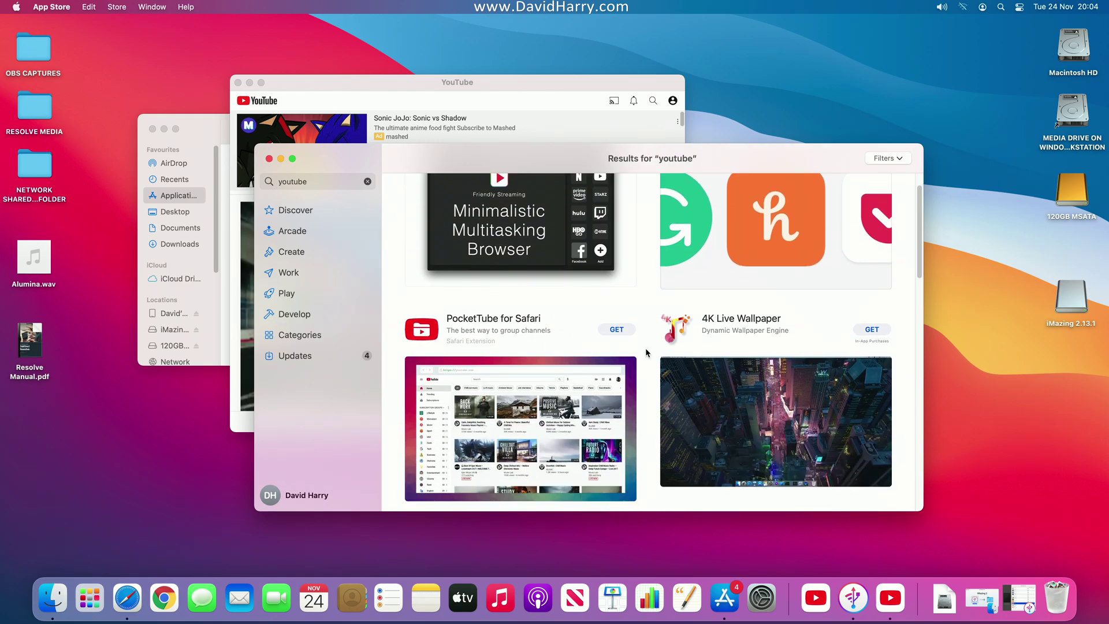
{"action": "scroll", "coordinate": [645, 348], "scroll_direction": "down", "scroll_amount": 4}
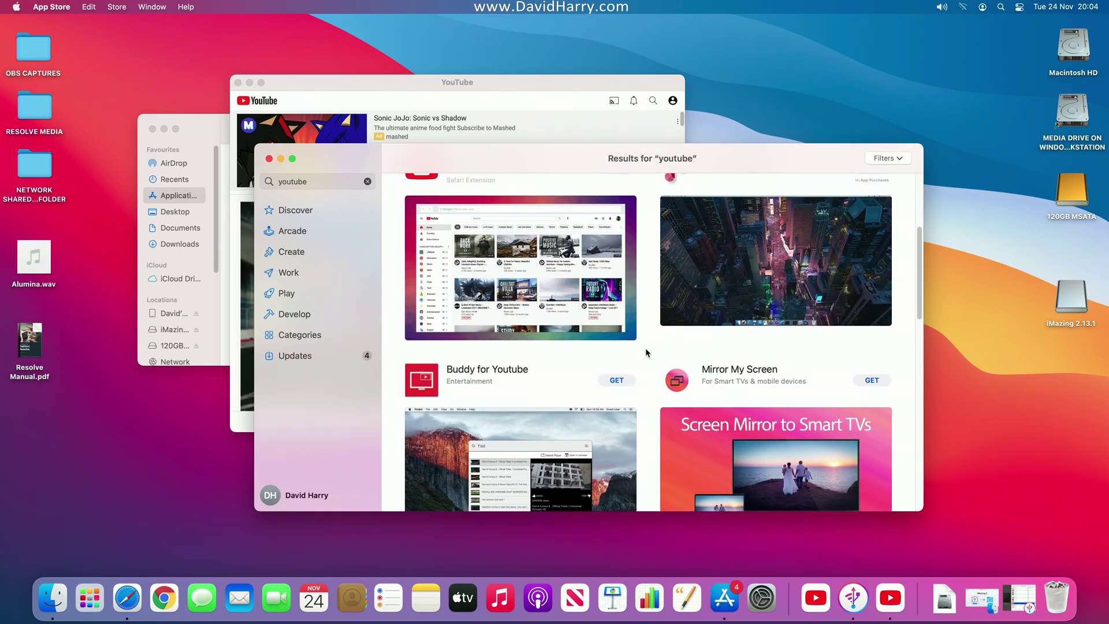
{"action": "scroll", "coordinate": [645, 347], "scroll_direction": "down", "scroll_amount": 2}
{"action": "scroll", "coordinate": [646, 347], "scroll_direction": "up", "scroll_amount": 15}
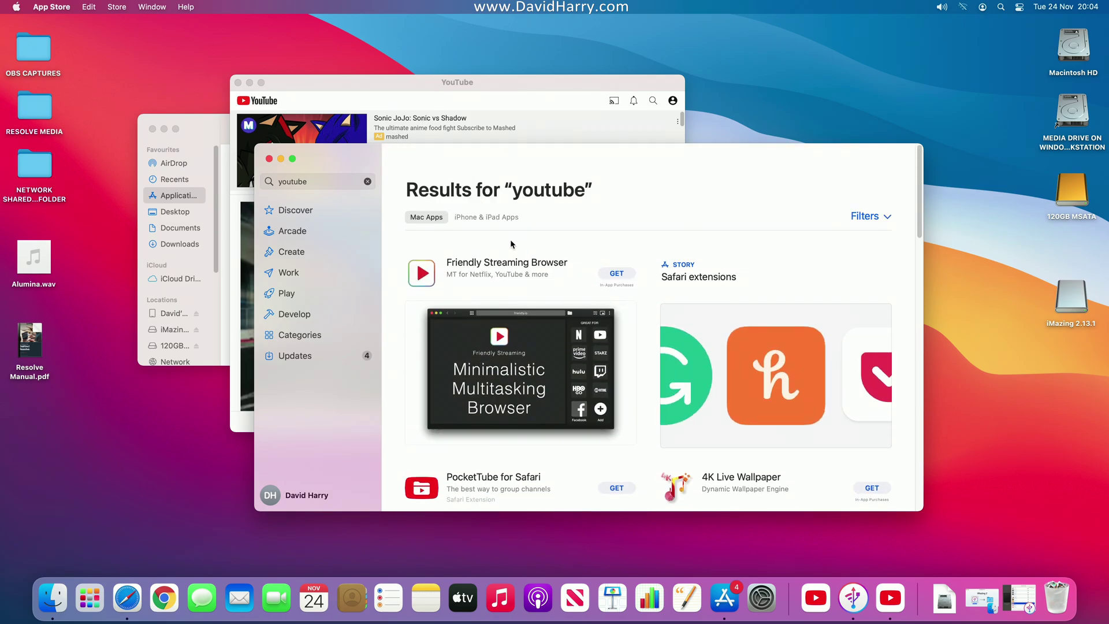
{"action": "left_click", "coordinate": [483, 217]}
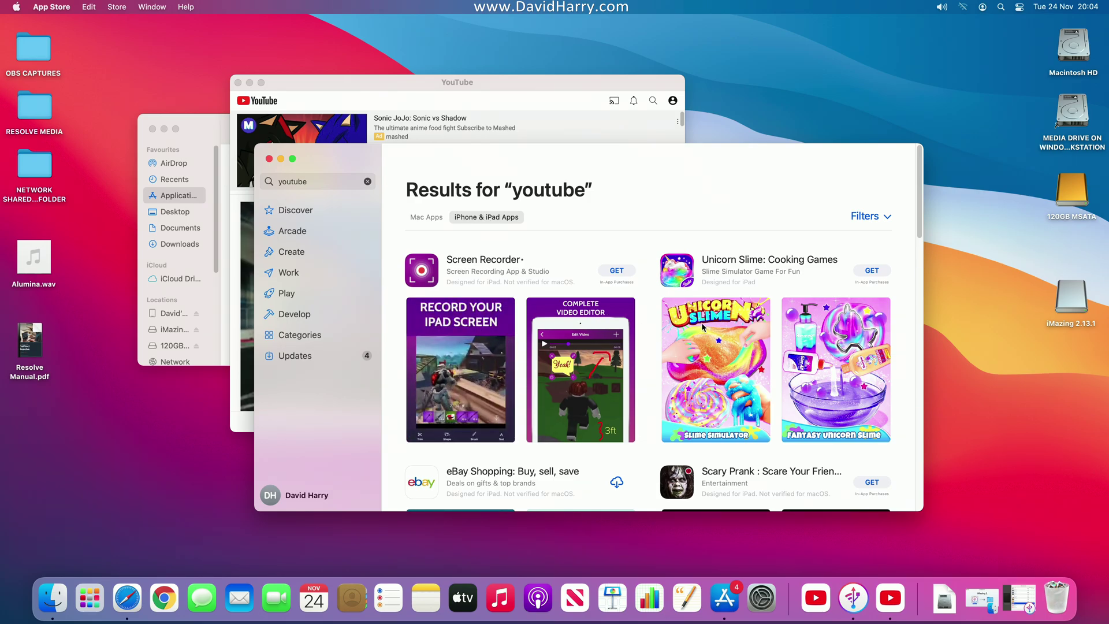
{"action": "scroll", "coordinate": [650, 331], "scroll_direction": "down", "scroll_amount": 4}
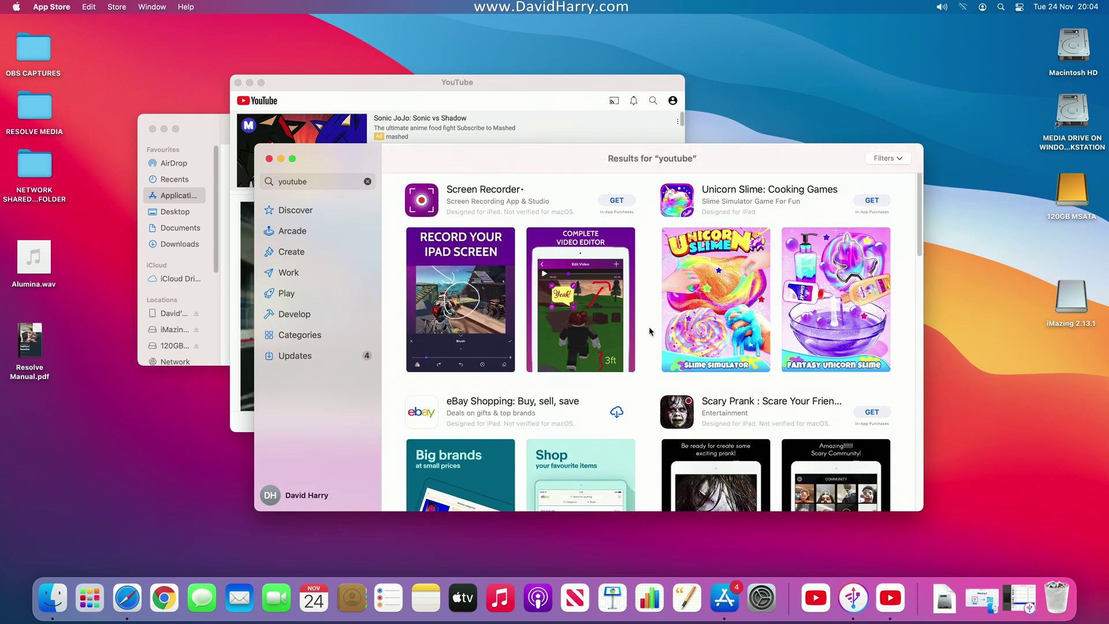
{"action": "scroll", "coordinate": [646, 341], "scroll_direction": "down", "scroll_amount": 6}
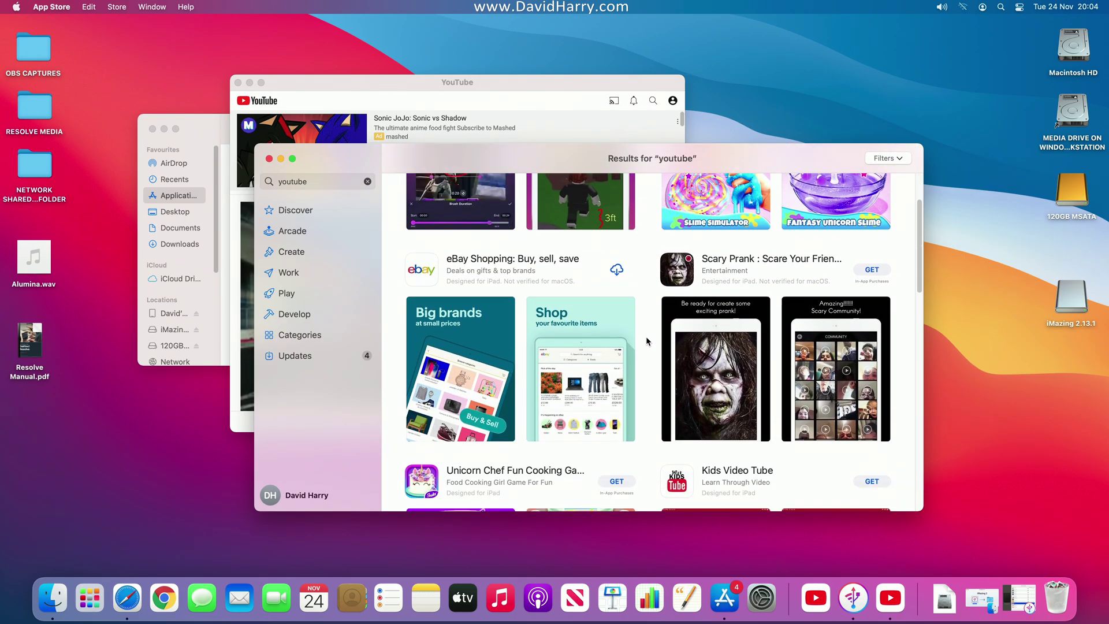
{"action": "scroll", "coordinate": [646, 341], "scroll_direction": "down", "scroll_amount": 5}
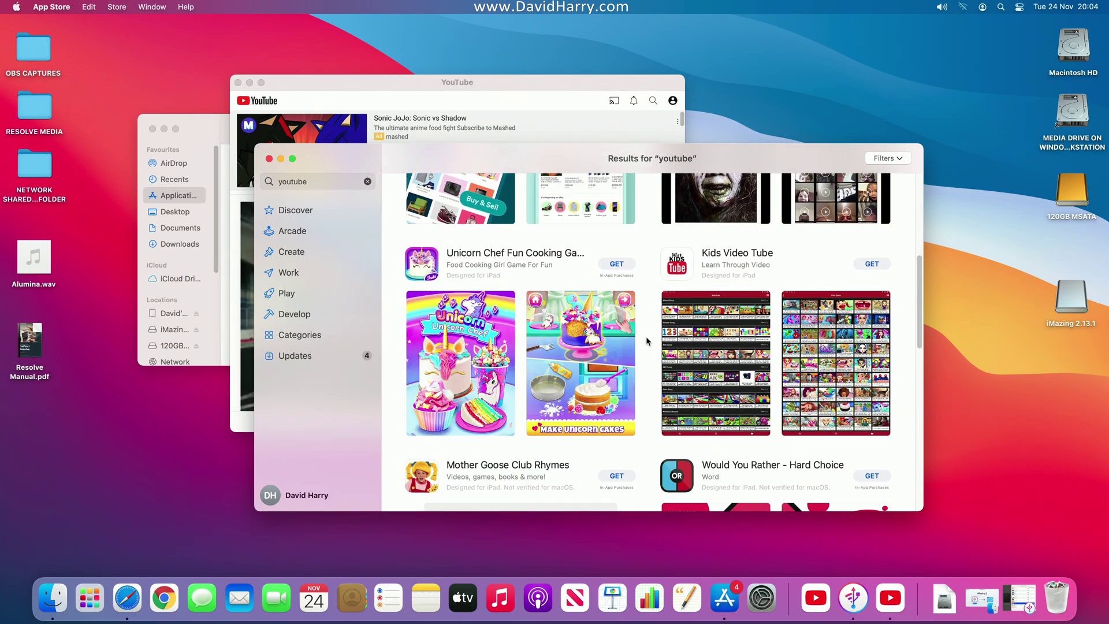
{"action": "scroll", "coordinate": [646, 340], "scroll_direction": "up", "scroll_amount": 12}
{"action": "scroll", "coordinate": [646, 340], "scroll_direction": "up", "scroll_amount": 2}
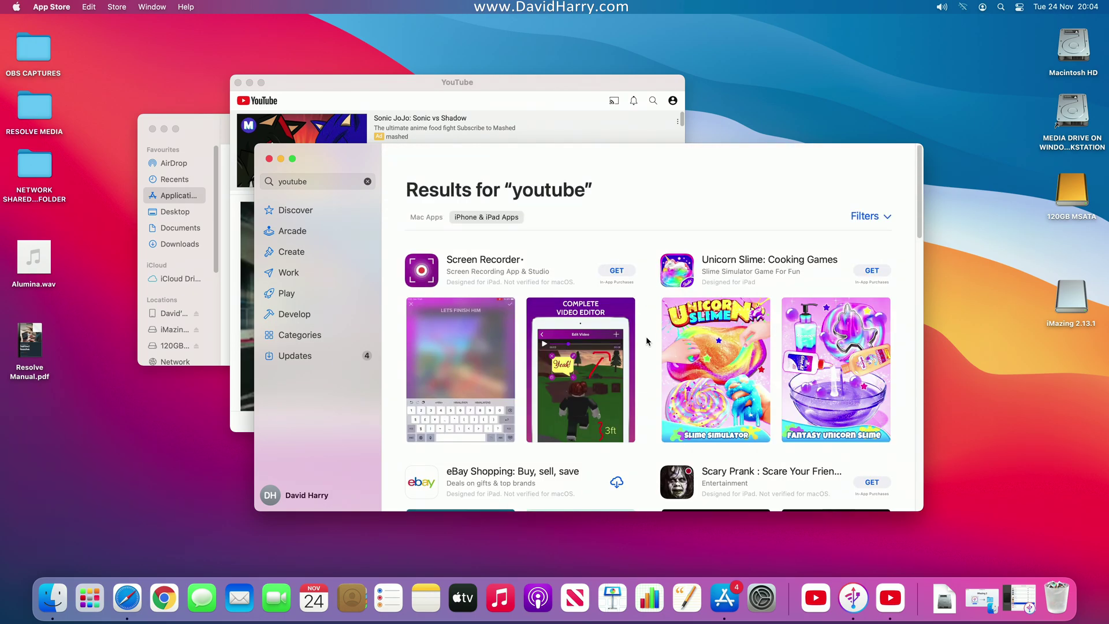